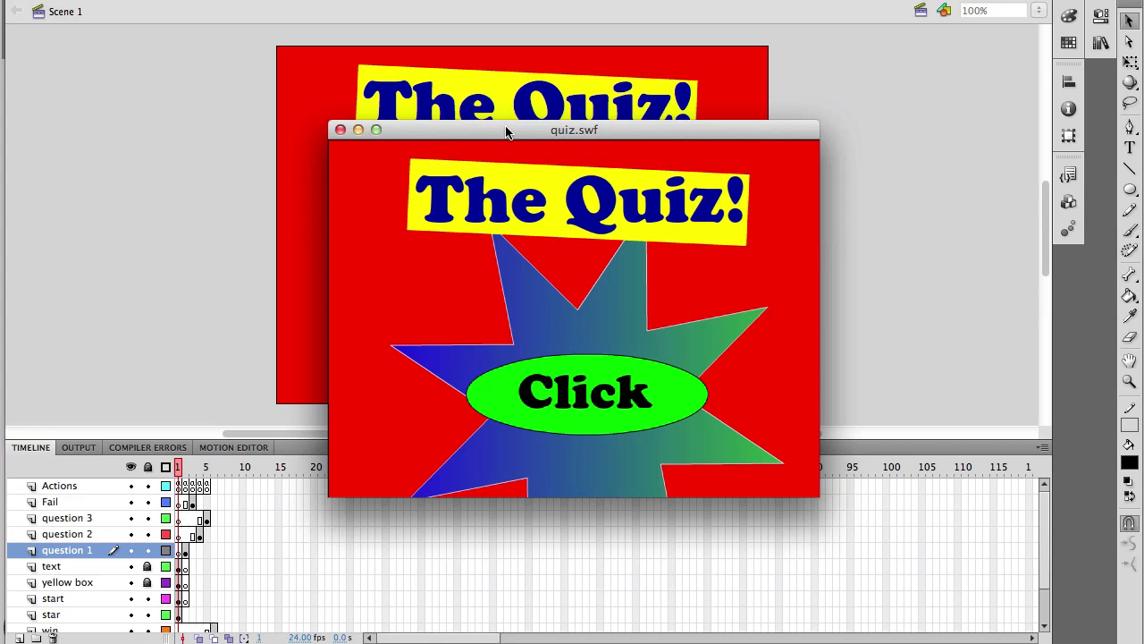
Step: Start the example quiz, answer 3 to 2+2 and see it fail back to the title
{"action": "left_click_drag", "start_coordinate": [506, 132], "coordinate": [453, 54]}
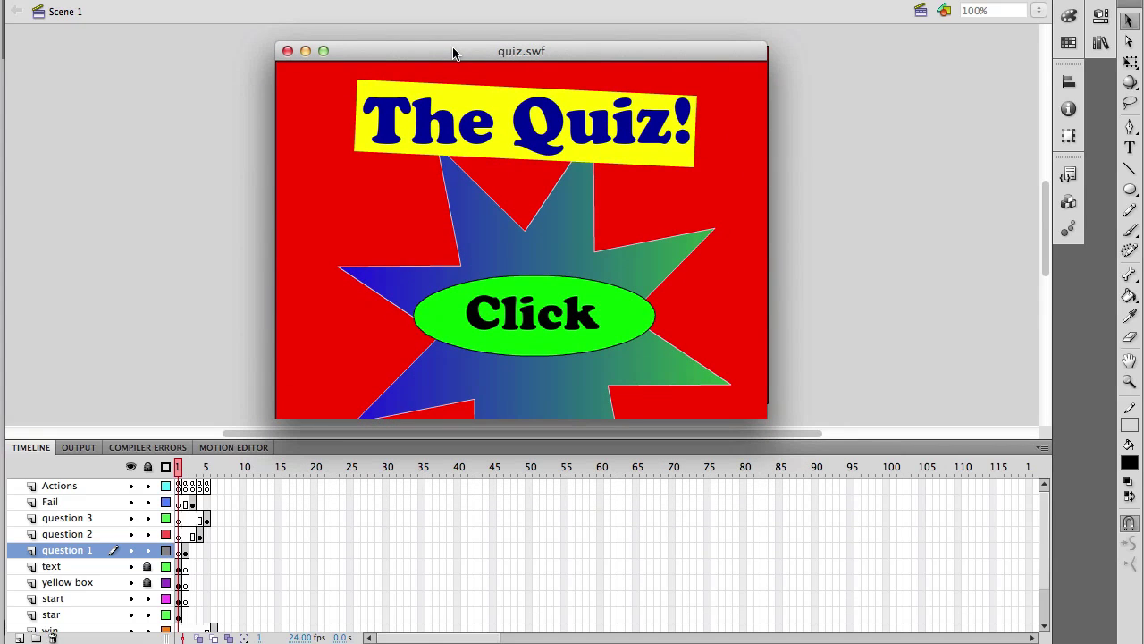
{"action": "left_click", "coordinate": [508, 307]}
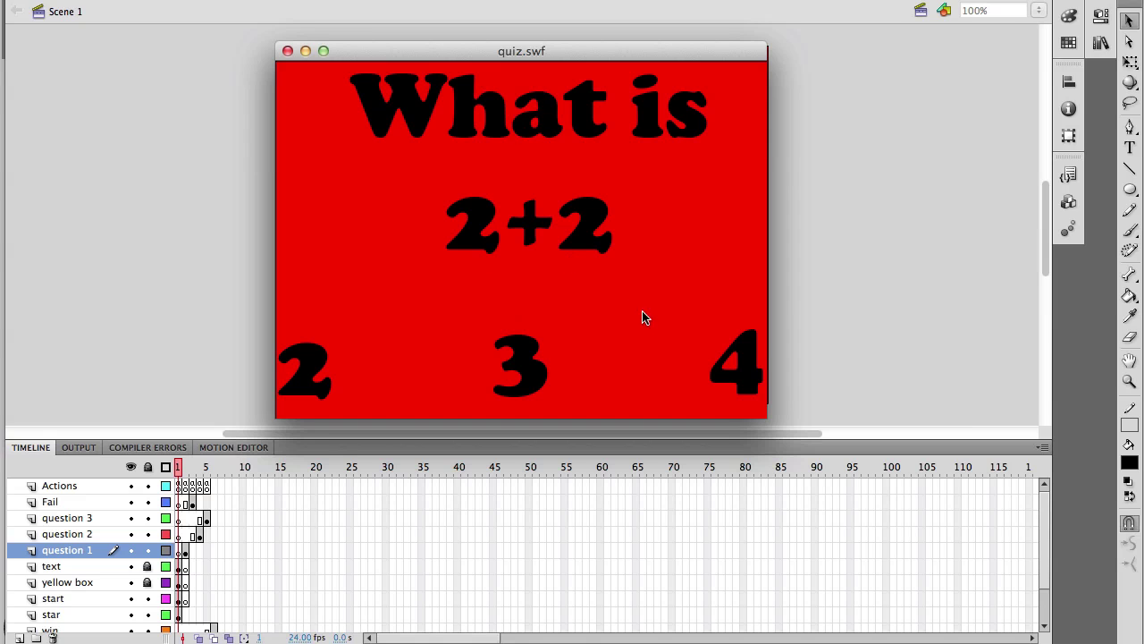
{"action": "left_click", "coordinate": [528, 361]}
{"action": "left_click", "coordinate": [528, 361]}
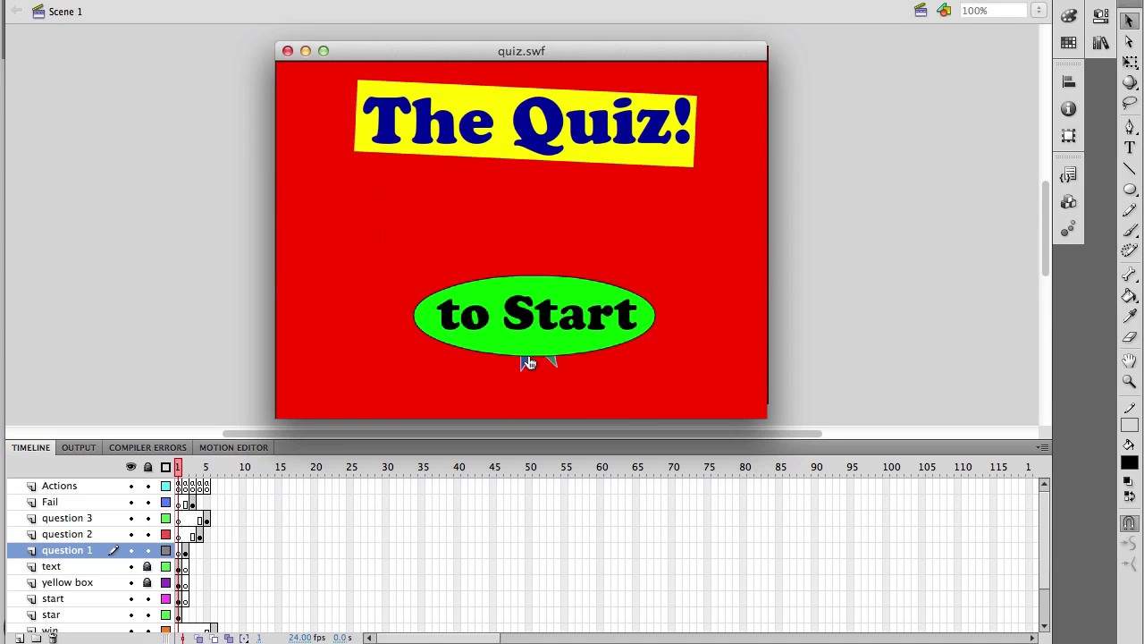
Step: Restart the quiz and win it by answering 4, Beijing and Roald Dahl
{"action": "left_click", "coordinate": [534, 324]}
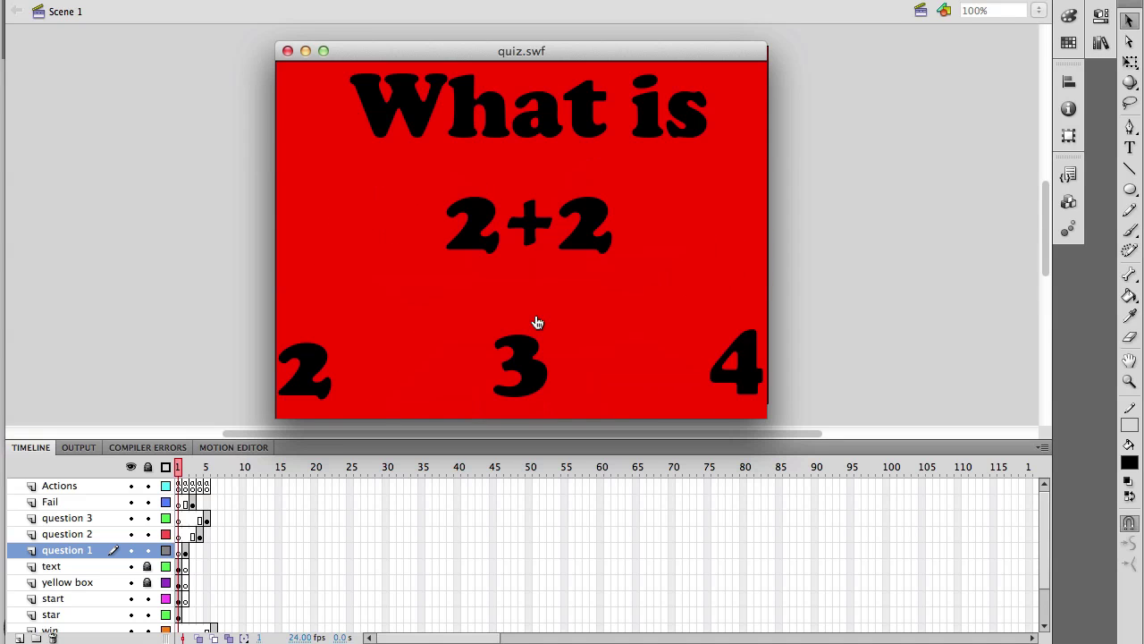
{"action": "left_click", "coordinate": [739, 371]}
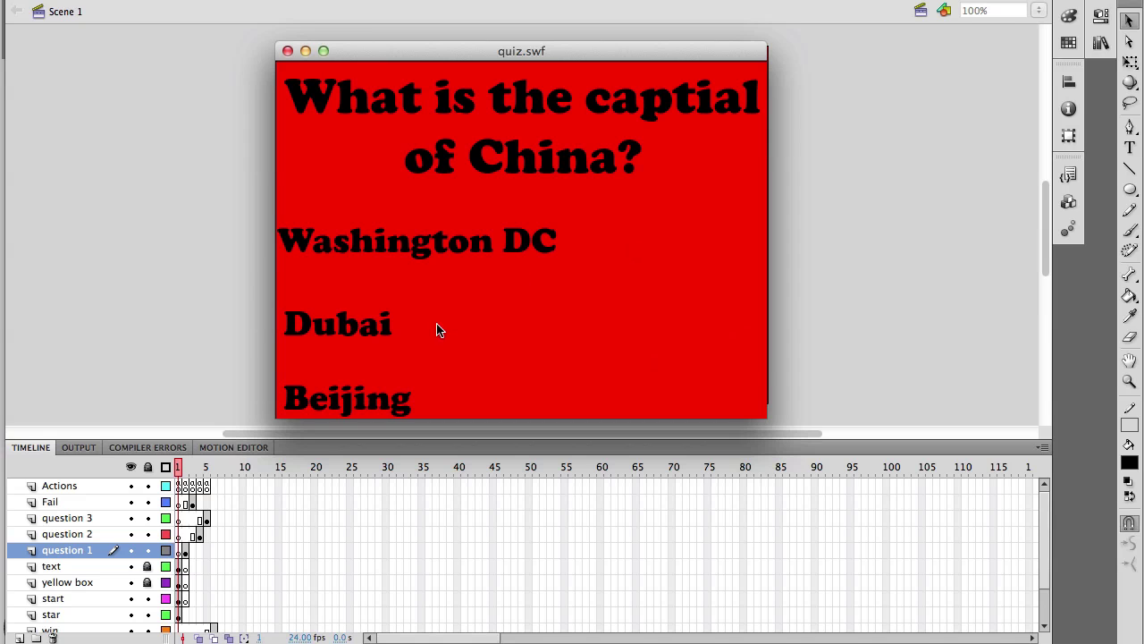
{"action": "left_click", "coordinate": [386, 400]}
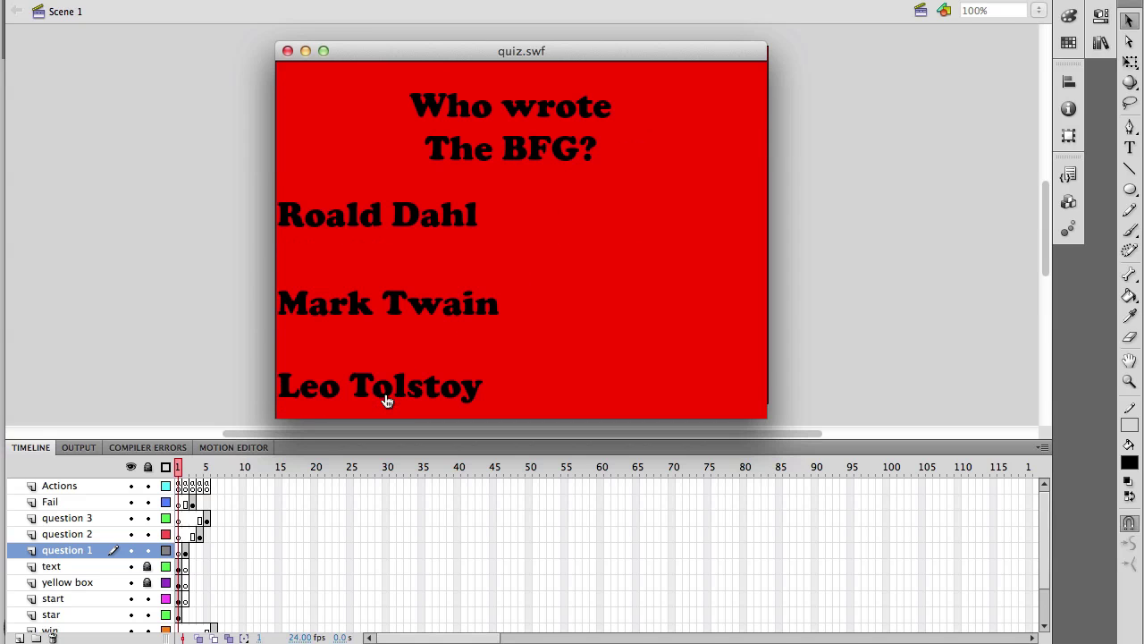
{"action": "left_click", "coordinate": [404, 223]}
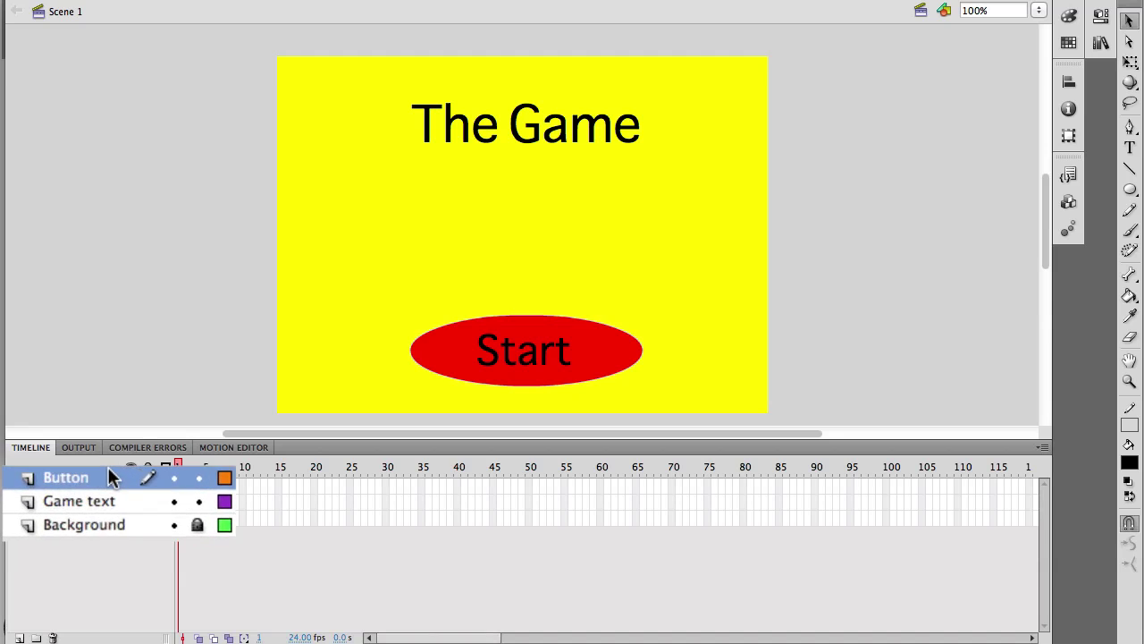
{"action": "left_click", "coordinate": [237, 469]}
{"action": "left_click", "coordinate": [237, 469]}
{"action": "left_click", "coordinate": [237, 503]}
{"action": "left_click", "coordinate": [237, 502]}
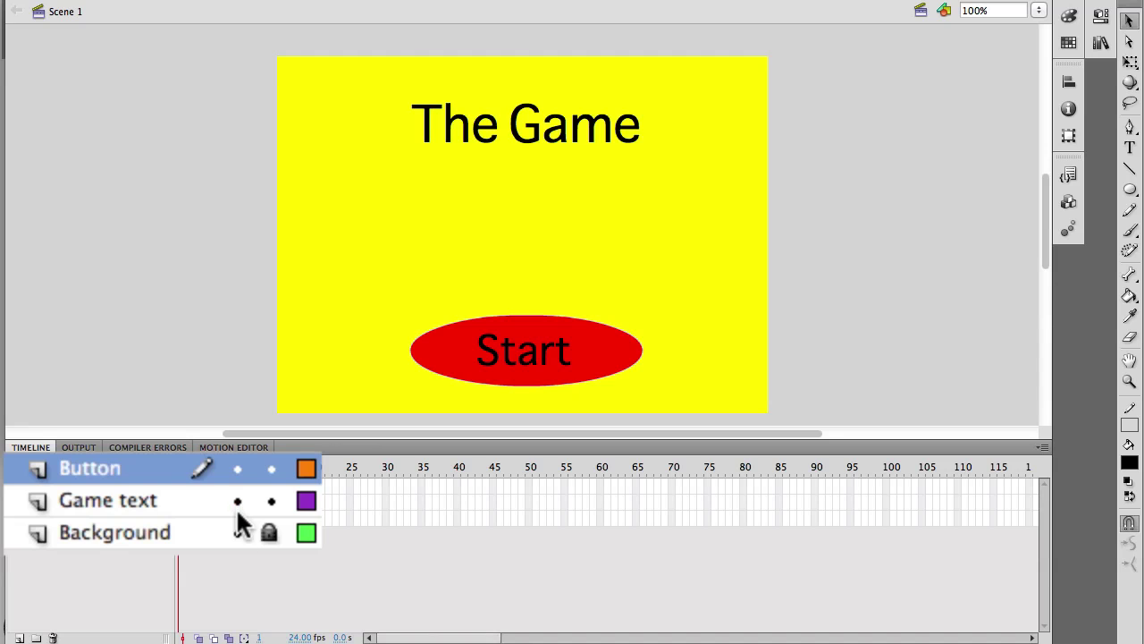
{"action": "left_click", "coordinate": [237, 535]}
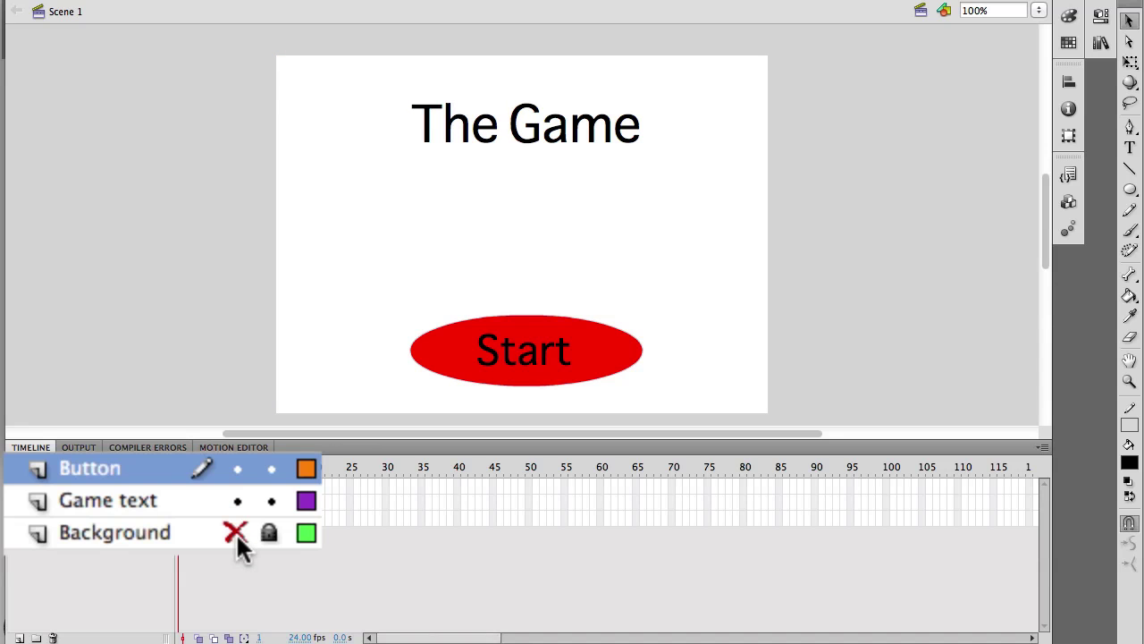
{"action": "left_click", "coordinate": [236, 532]}
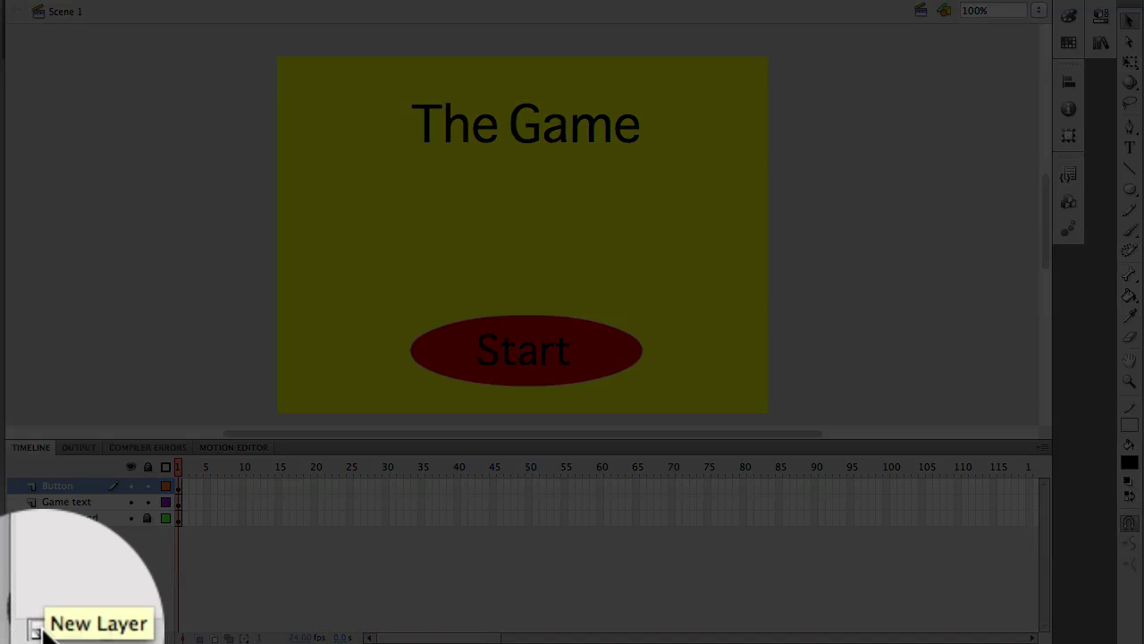
Step: Add a new layer named 'question 1'
{"action": "left_click", "coordinate": [18, 636]}
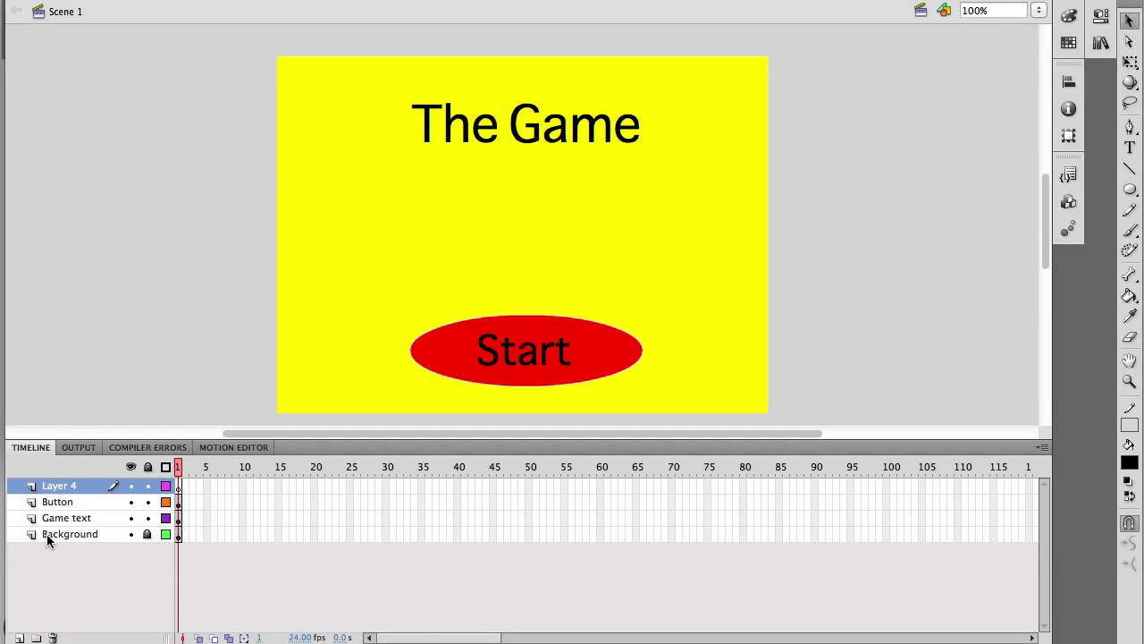
{"action": "double_click", "coordinate": [58, 487]}
{"action": "type", "text": "question"}
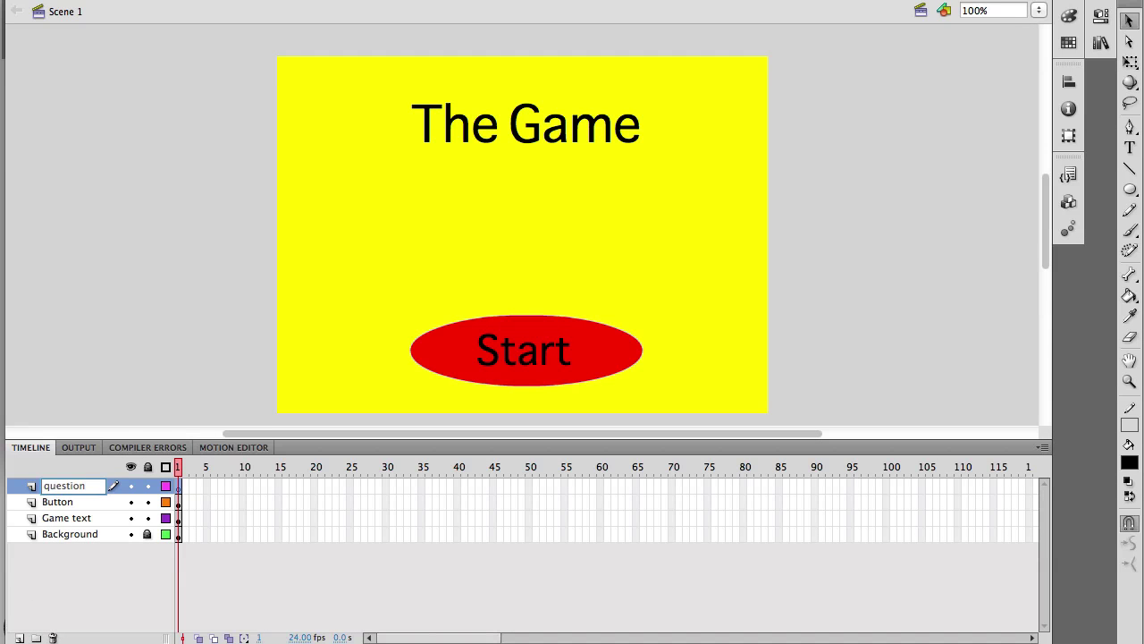
{"action": "type", "text": " 1"}
{"action": "key", "text": "Return"}
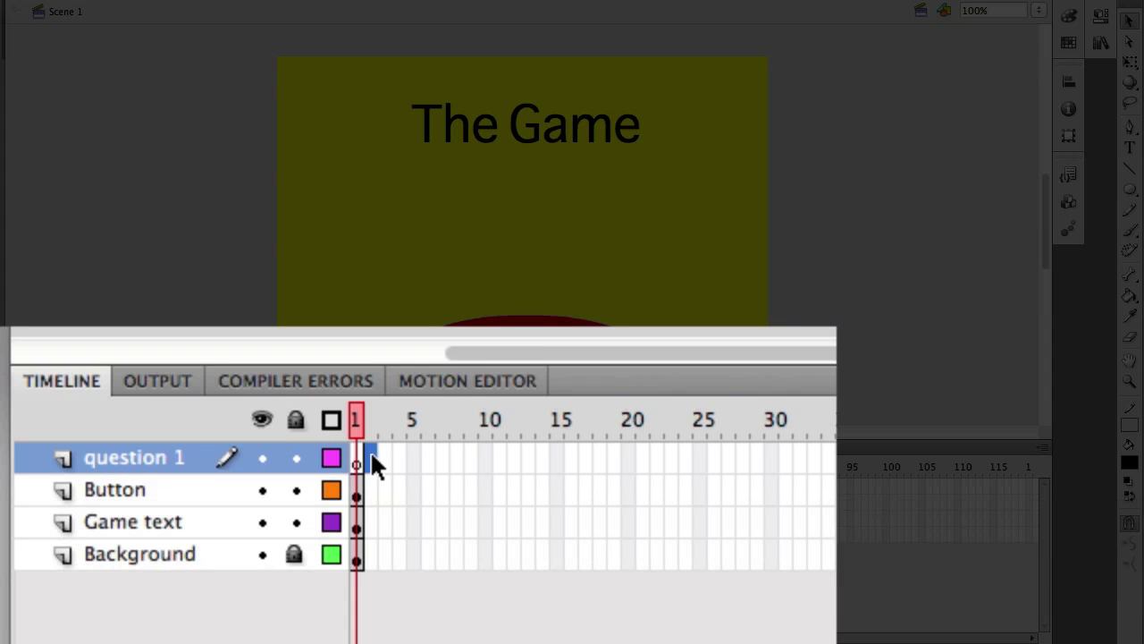
Step: Give frame 2 blank keyframes on question 1, Button and Game text, and a Background keyframe
{"action": "key", "text": "F7"}
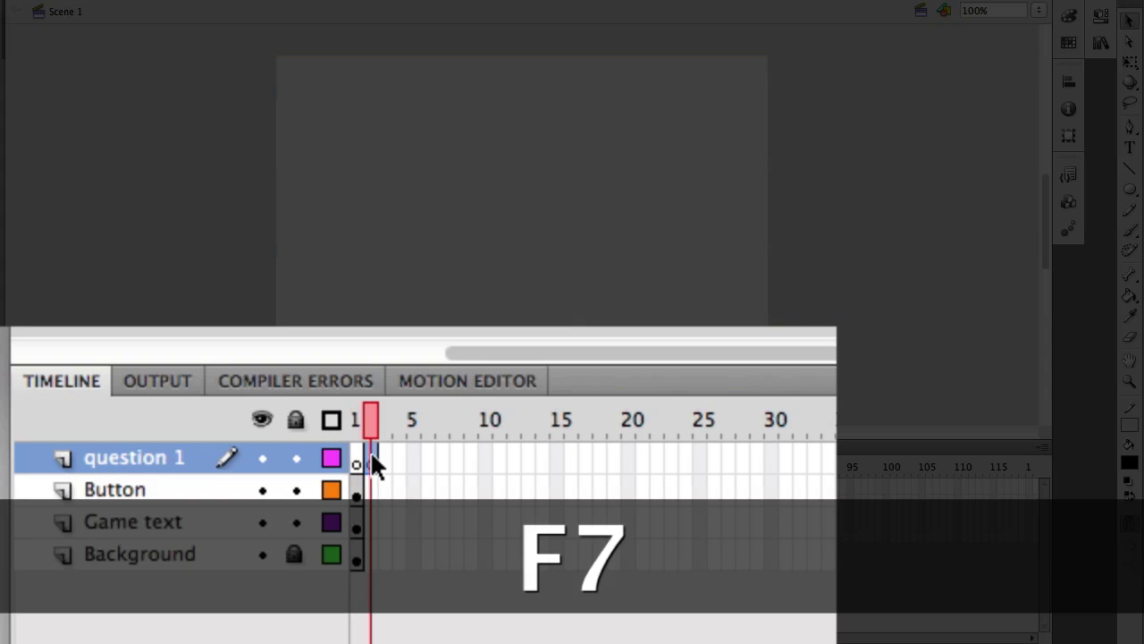
{"action": "left_click", "coordinate": [375, 494]}
{"action": "key", "text": "F7"}
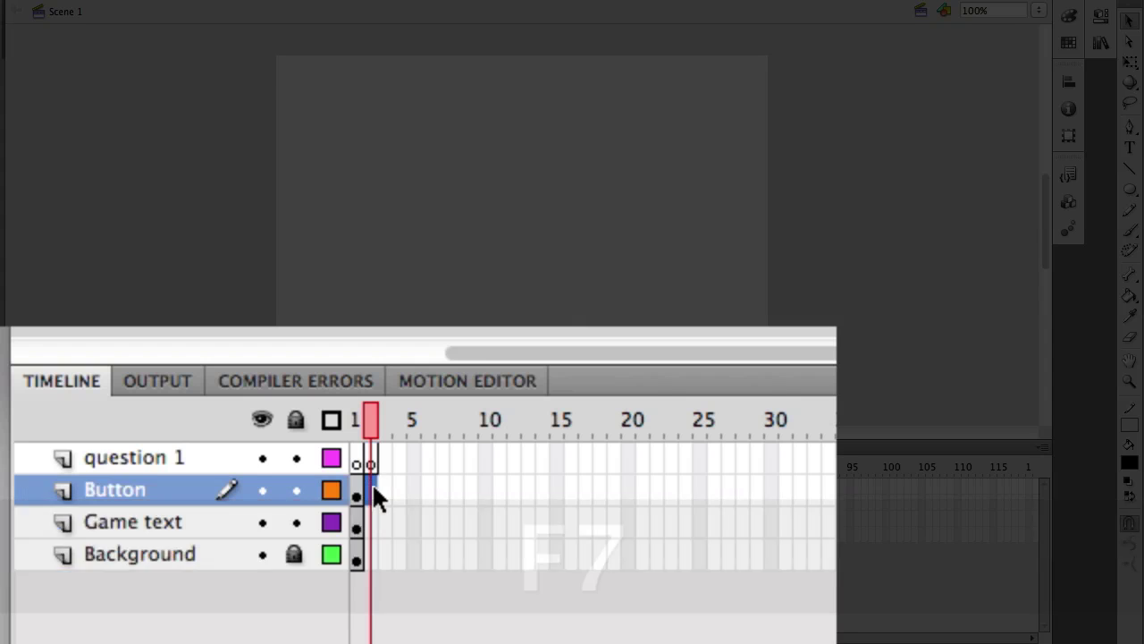
{"action": "left_click", "coordinate": [374, 517]}
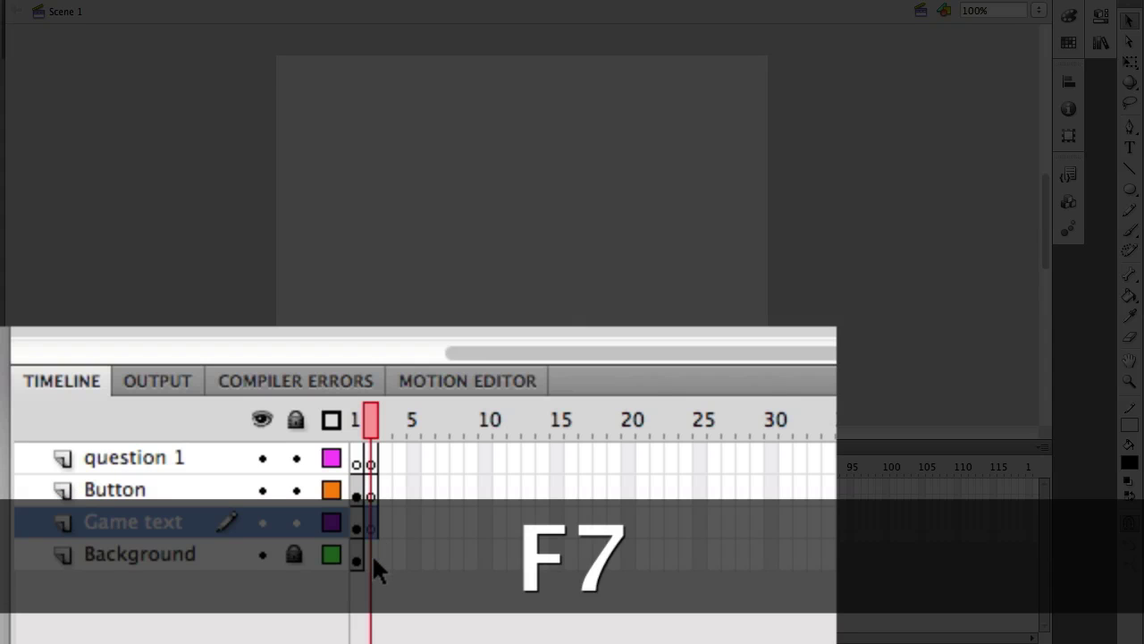
{"action": "left_click", "coordinate": [374, 557]}
{"action": "key", "text": "F6"}
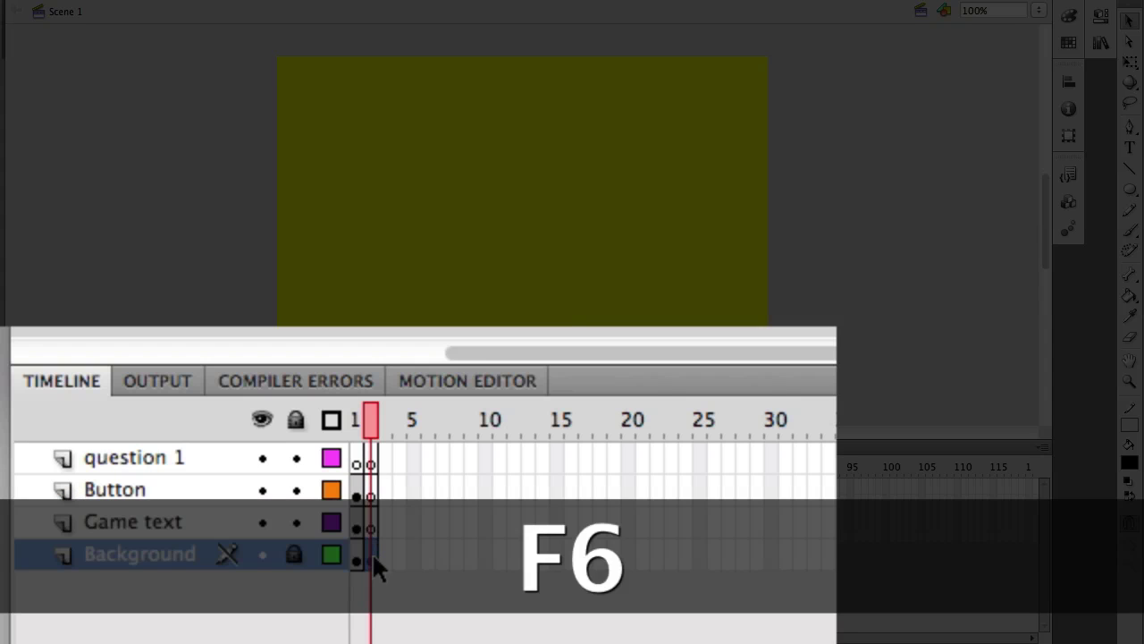
{"action": "left_click", "coordinate": [374, 457]}
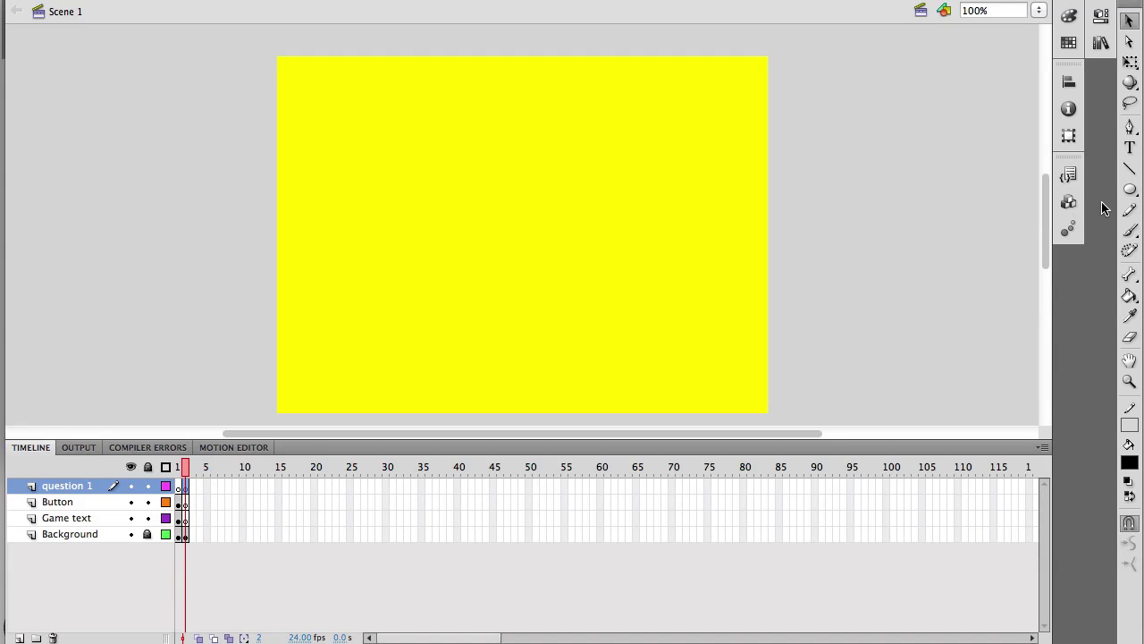
Step: Type the question '3 + 3 = ?' and center it at the top of the stage
{"action": "left_click", "coordinate": [1127, 153]}
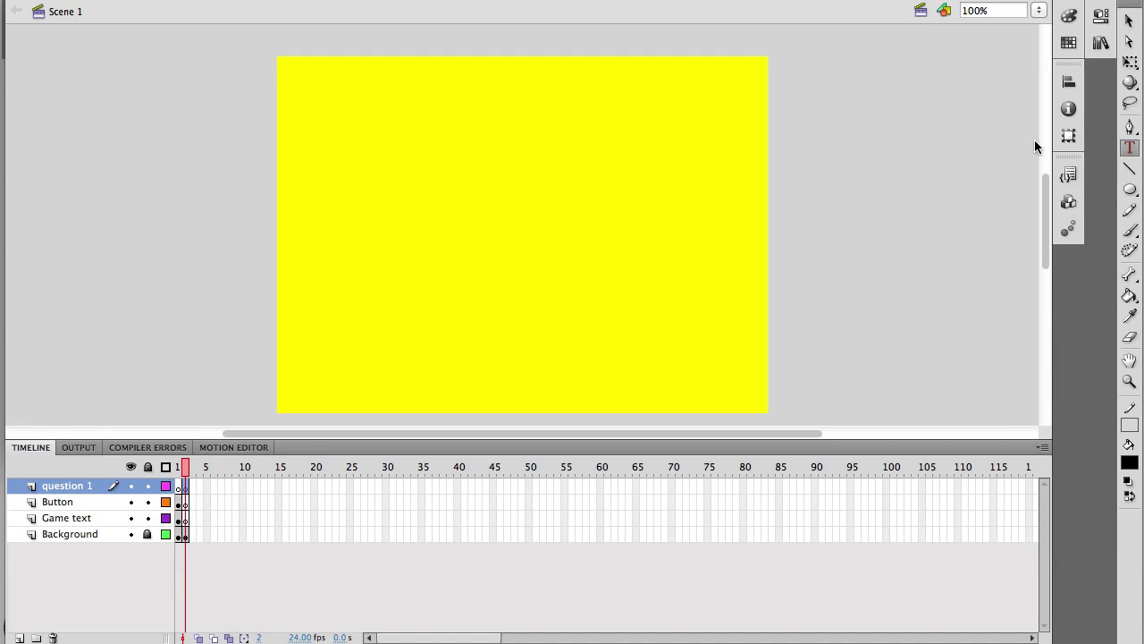
{"action": "left_click", "coordinate": [398, 85]}
{"action": "type", "text": "3 + 3 = ?"}
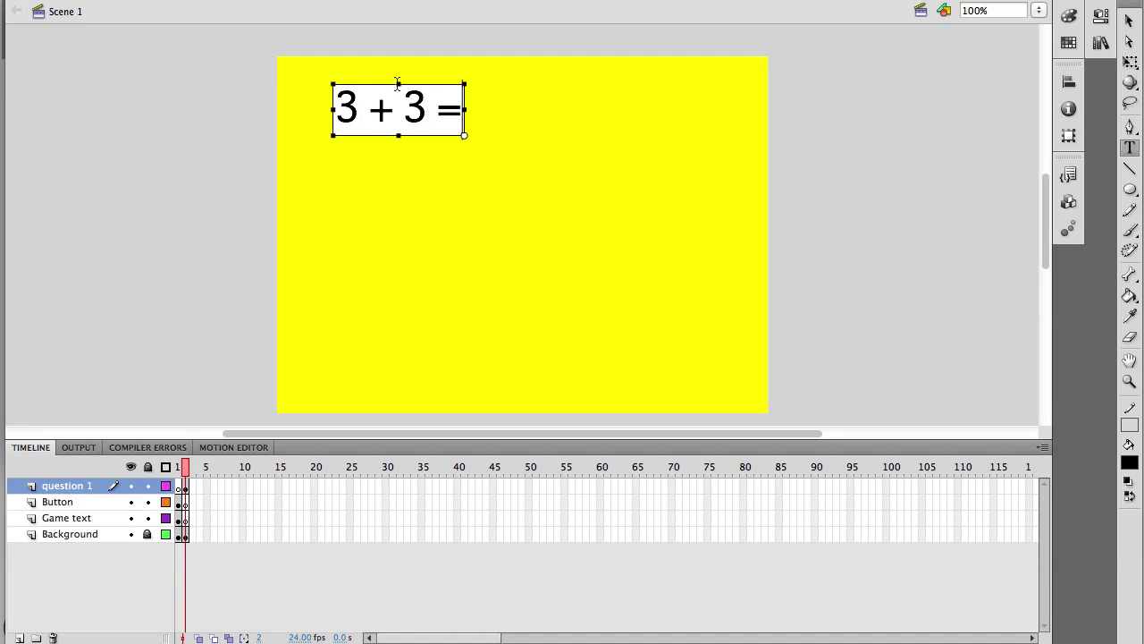
{"action": "left_click", "coordinate": [1129, 20]}
{"action": "left_click_drag", "start_coordinate": [325, 137], "coordinate": [436, 145]}
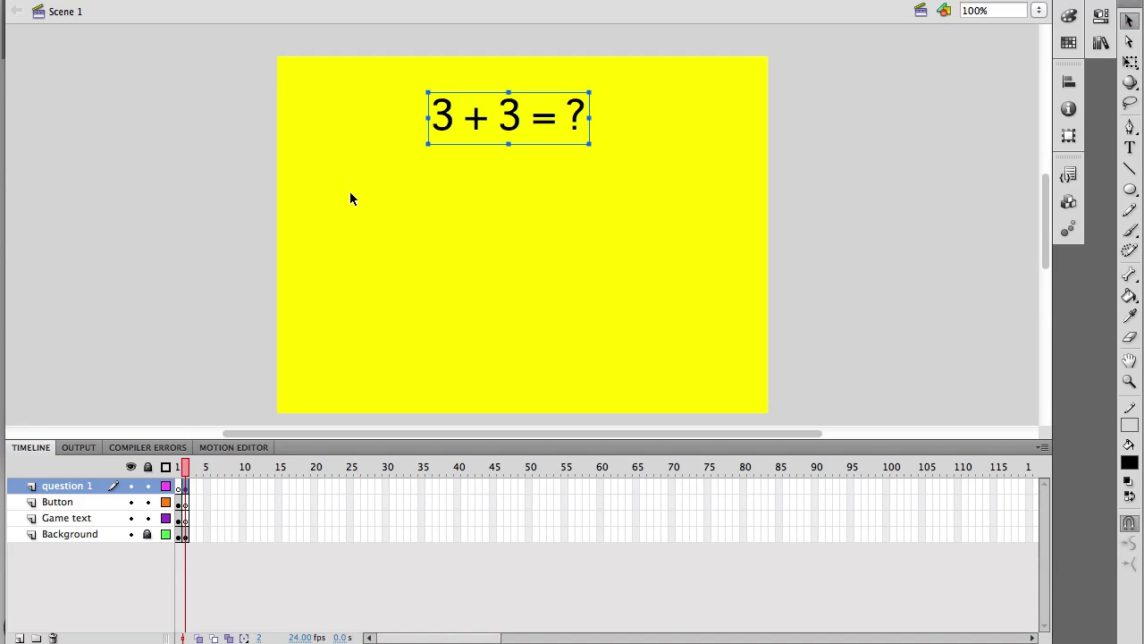
Step: Add the answers 4, 5 and 6 stacked down the left side
{"action": "left_click", "coordinate": [1129, 148]}
{"action": "left_click", "coordinate": [304, 192]}
{"action": "type", "text": "4"}
{"action": "left_click", "coordinate": [311, 268]}
{"action": "type", "text": "5"}
{"action": "left_click", "coordinate": [308, 358]}
{"action": "type", "text": "6"}
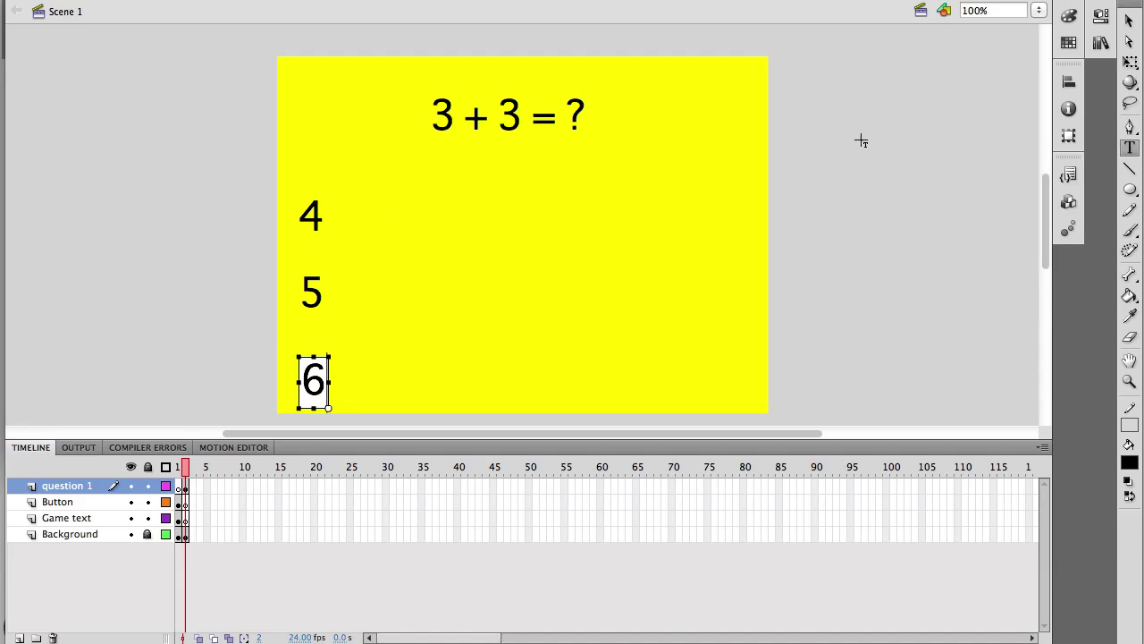
{"action": "left_click", "coordinate": [1129, 20]}
{"action": "key", "text": "Up"}
{"action": "key", "text": "Up"}
{"action": "key", "text": "Up"}
{"action": "key", "text": "Up"}
{"action": "key", "text": "Up"}
{"action": "key", "text": "Up"}
{"action": "key", "text": "Up"}
{"action": "key", "text": "Up"}
{"action": "key", "text": "Up"}
{"action": "key", "text": "Up"}
{"action": "key", "text": "Up"}
{"action": "key", "text": "Up"}
{"action": "key", "text": "Up"}
{"action": "key", "text": "Up"}
{"action": "key", "text": "Up"}
{"action": "key", "text": "Up"}
{"action": "key", "text": "Up"}
{"action": "key", "text": "Up"}
{"action": "key", "text": "Up"}
{"action": "key", "text": "Up"}
{"action": "left_click", "coordinate": [803, 288]}
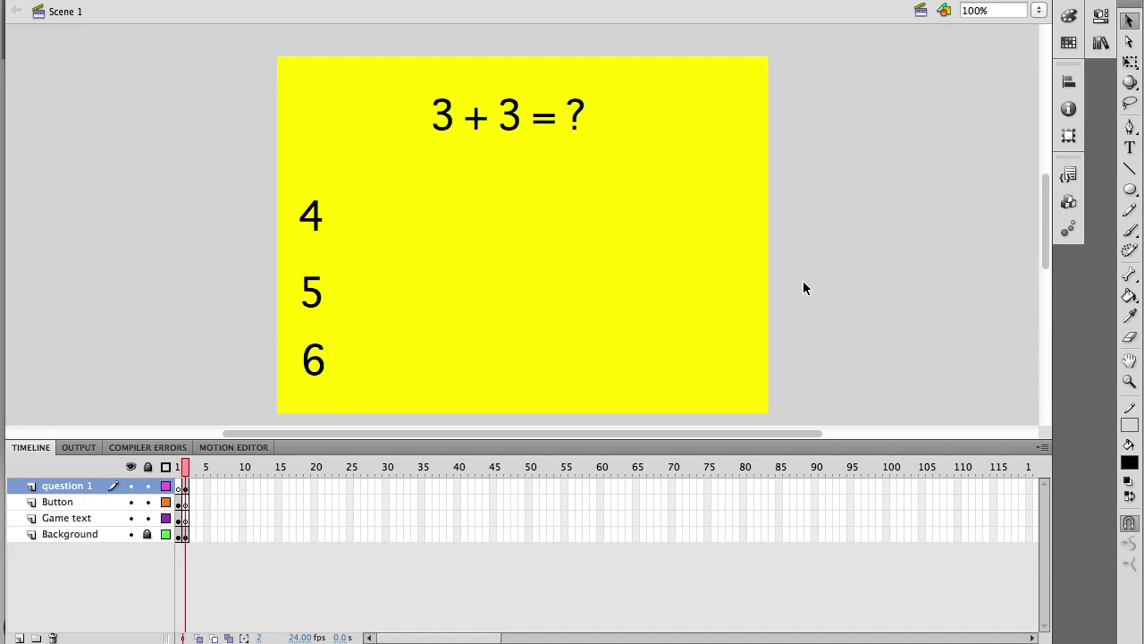
{"action": "left_click", "coordinate": [179, 468]}
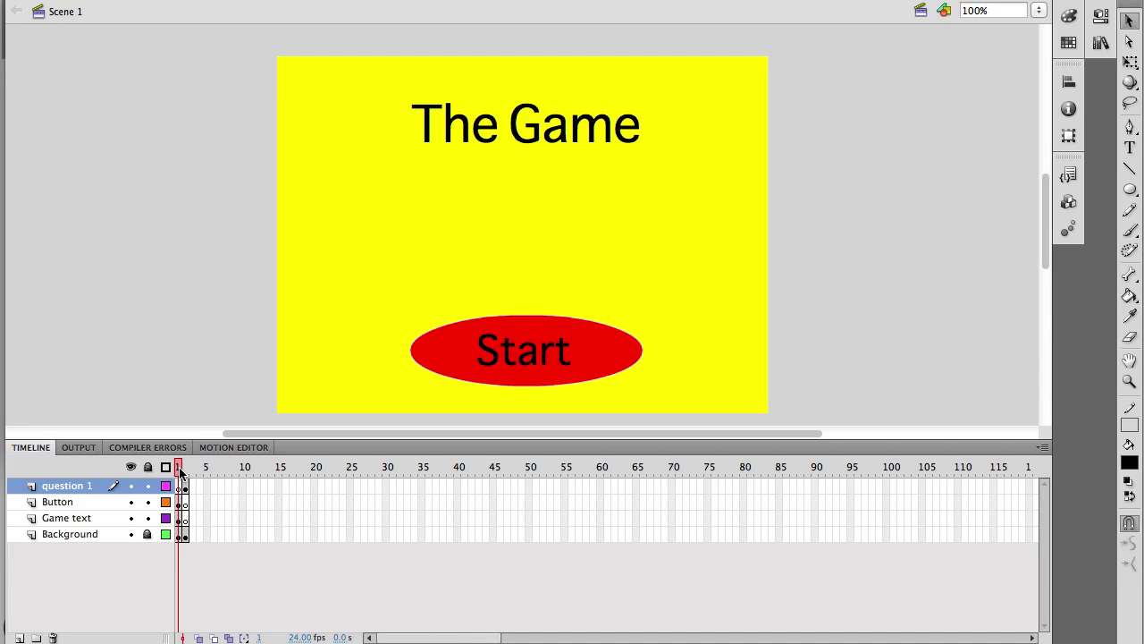
{"action": "left_click", "coordinate": [185, 469]}
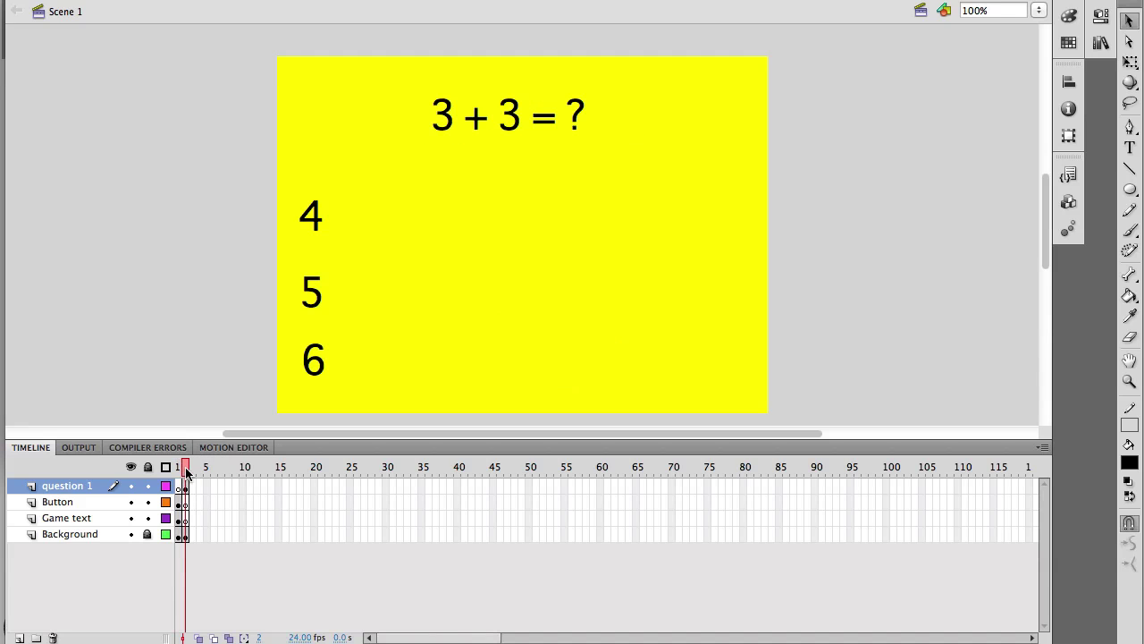
Step: Add a new layer named 'wrong'
{"action": "left_click", "coordinate": [19, 638]}
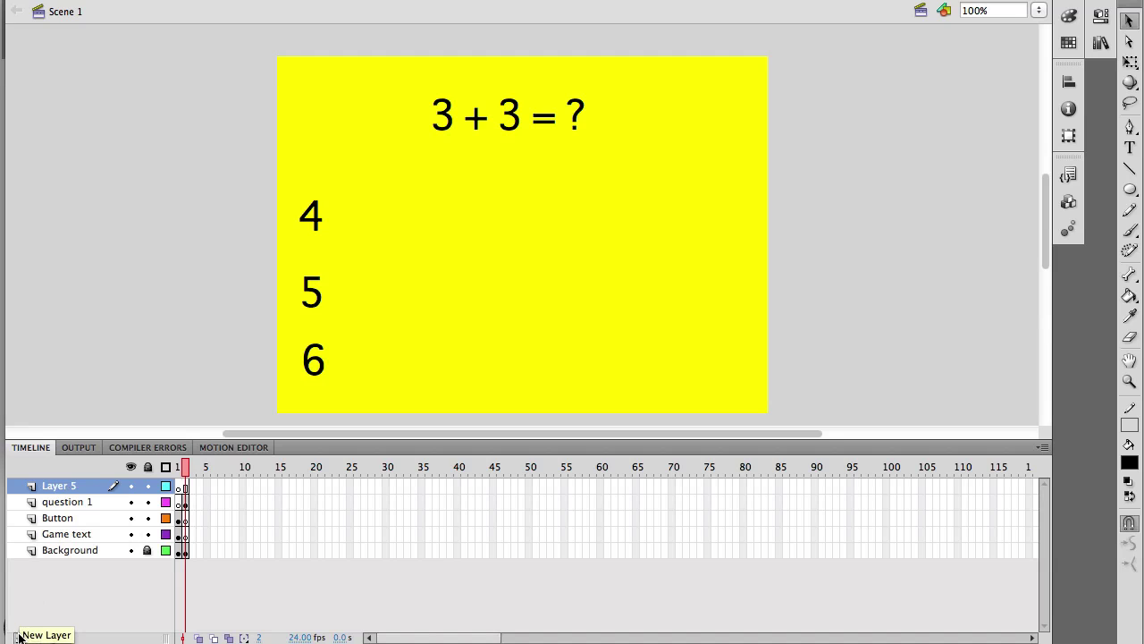
{"action": "double_click", "coordinate": [52, 486]}
{"action": "type", "text": "wrong"}
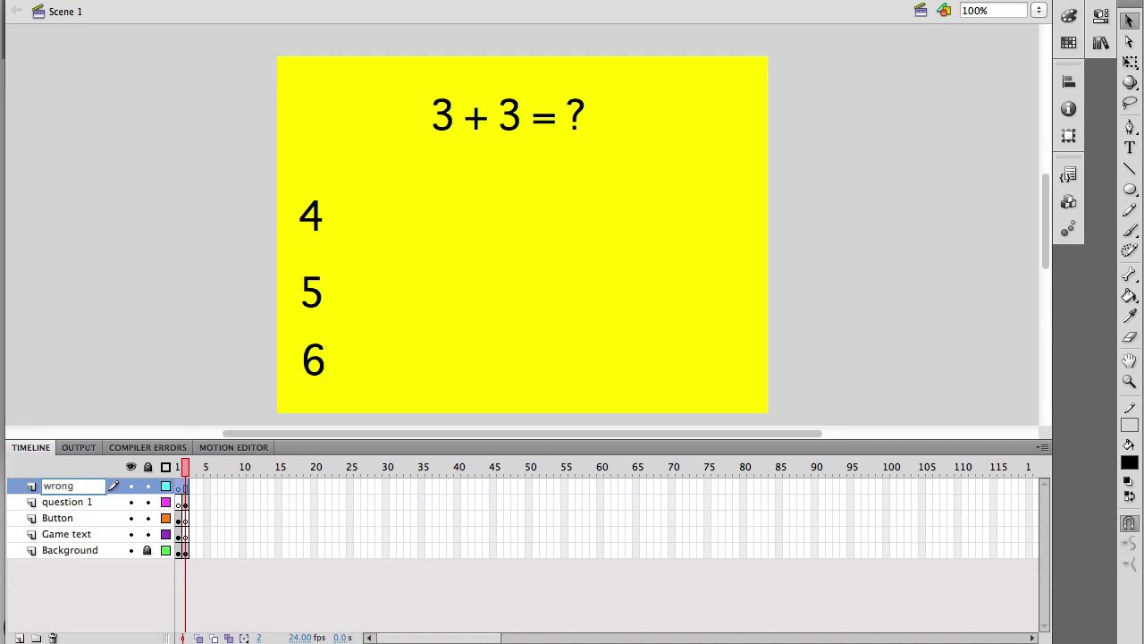
{"action": "key", "text": "Return"}
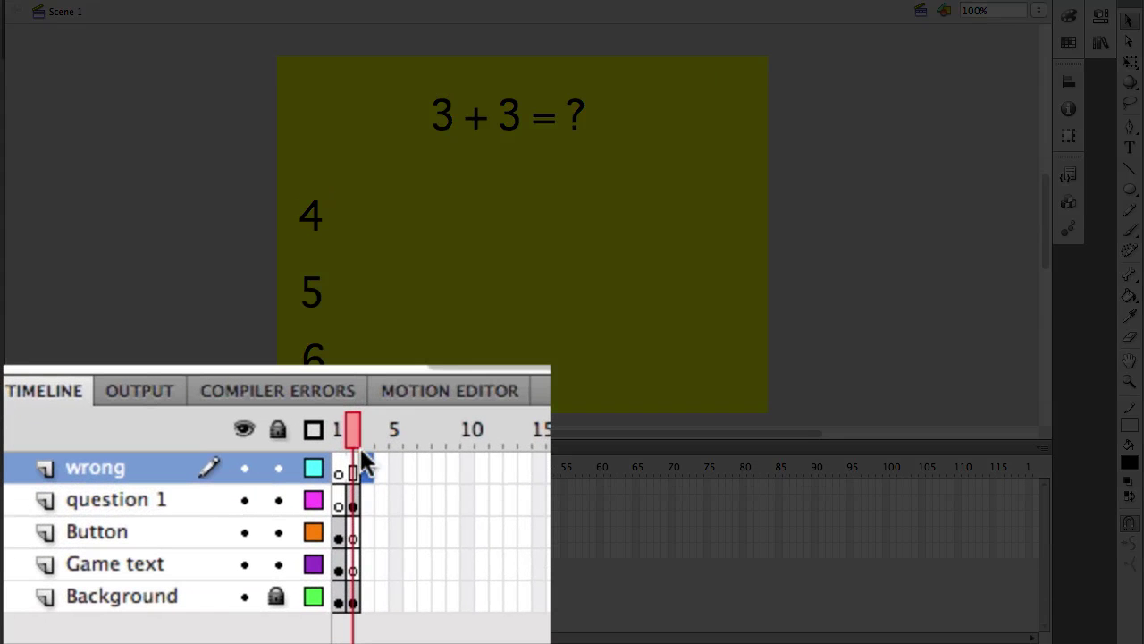
Step: Give frame 3 blank keyframes on the content layers and a keyframe on Background
{"action": "key", "text": "F7"}
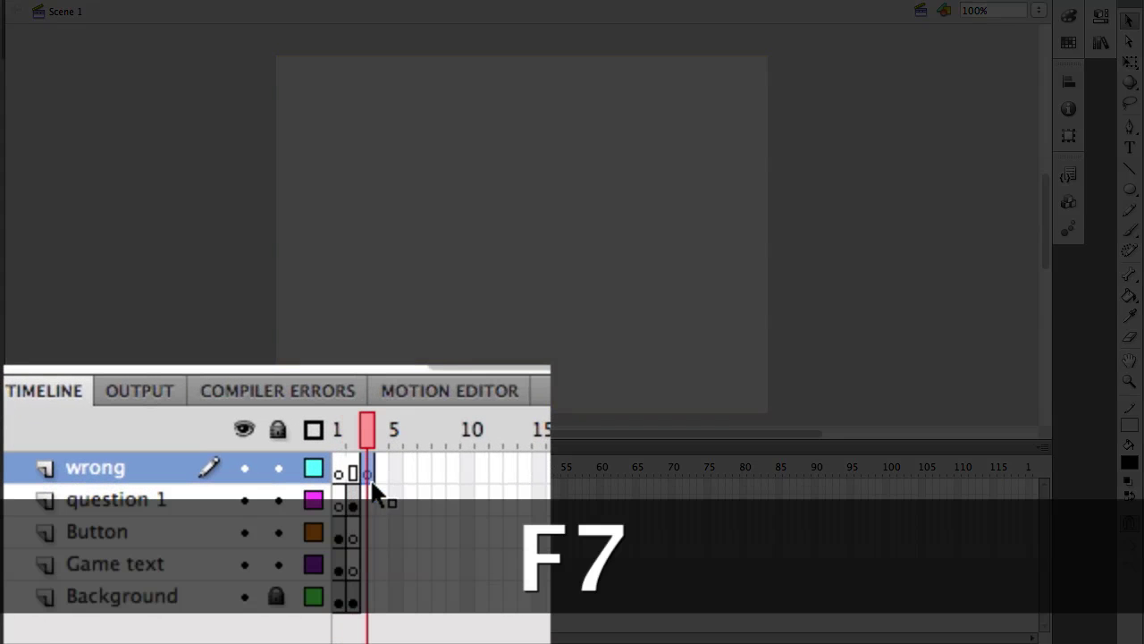
{"action": "left_click", "coordinate": [374, 500]}
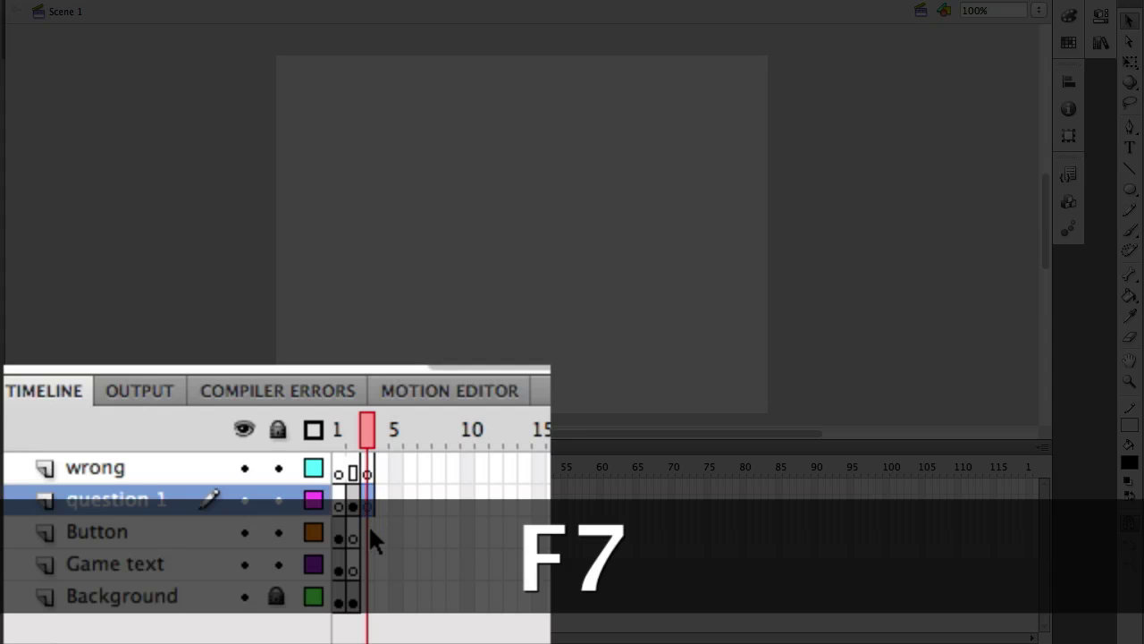
{"action": "left_click", "coordinate": [370, 525]}
{"action": "left_click", "coordinate": [370, 569]}
{"action": "key", "text": "F7"}
{"action": "left_click", "coordinate": [370, 600]}
{"action": "key", "text": "F6"}
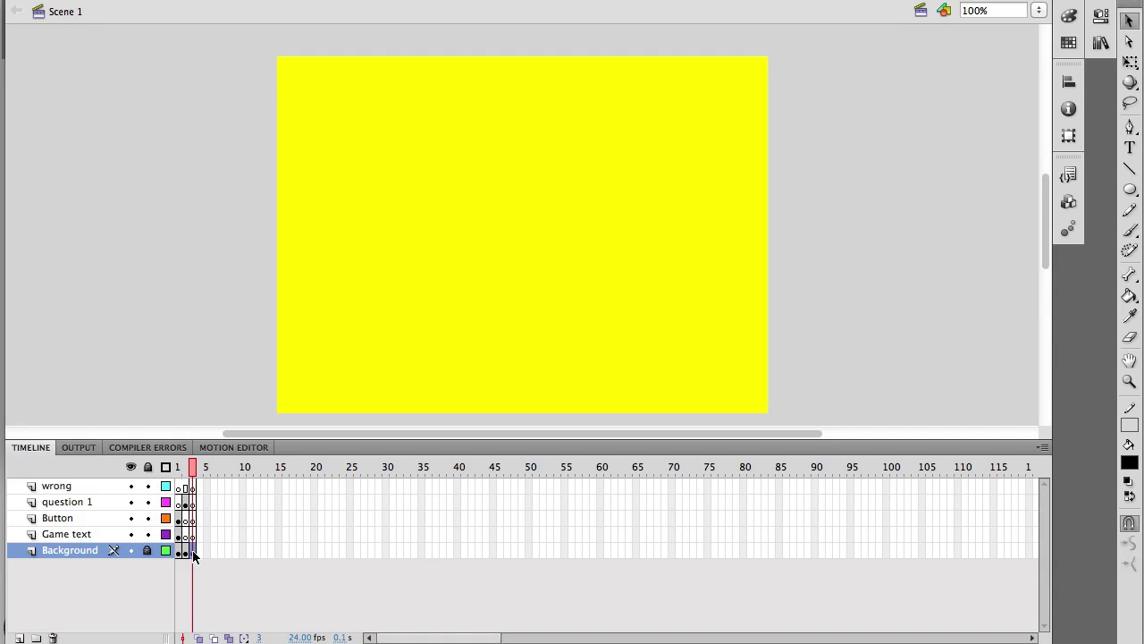
Step: Type 'Wrong!' on frame 3 of the wrong layer and center it on the stage
{"action": "left_click", "coordinate": [192, 488]}
{"action": "left_click", "coordinate": [1130, 149]}
{"action": "left_click", "coordinate": [438, 181]}
{"action": "type", "text": "Wrong!"}
{"action": "left_click", "coordinate": [1130, 20]}
{"action": "left_click_drag", "start_coordinate": [426, 203], "coordinate": [499, 205]}
Step: Convert the Wrong! text into a Movie Clip symbol named 'wrong'
{"action": "right_click", "coordinate": [497, 198]}
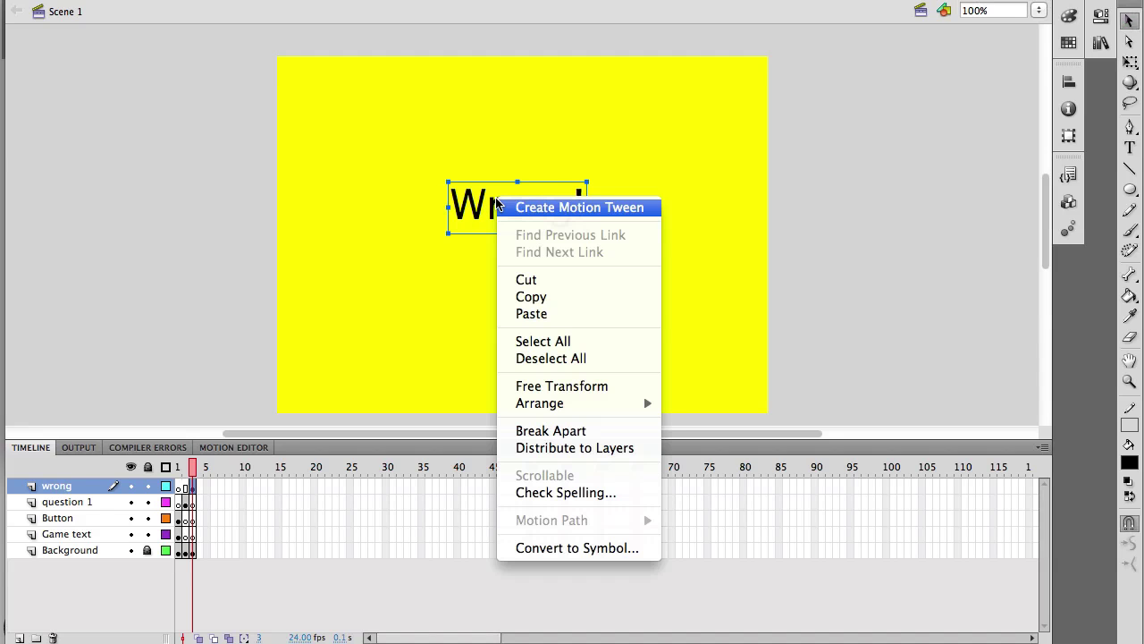
{"action": "left_click", "coordinate": [560, 547]}
{"action": "type", "text": "wrong"}
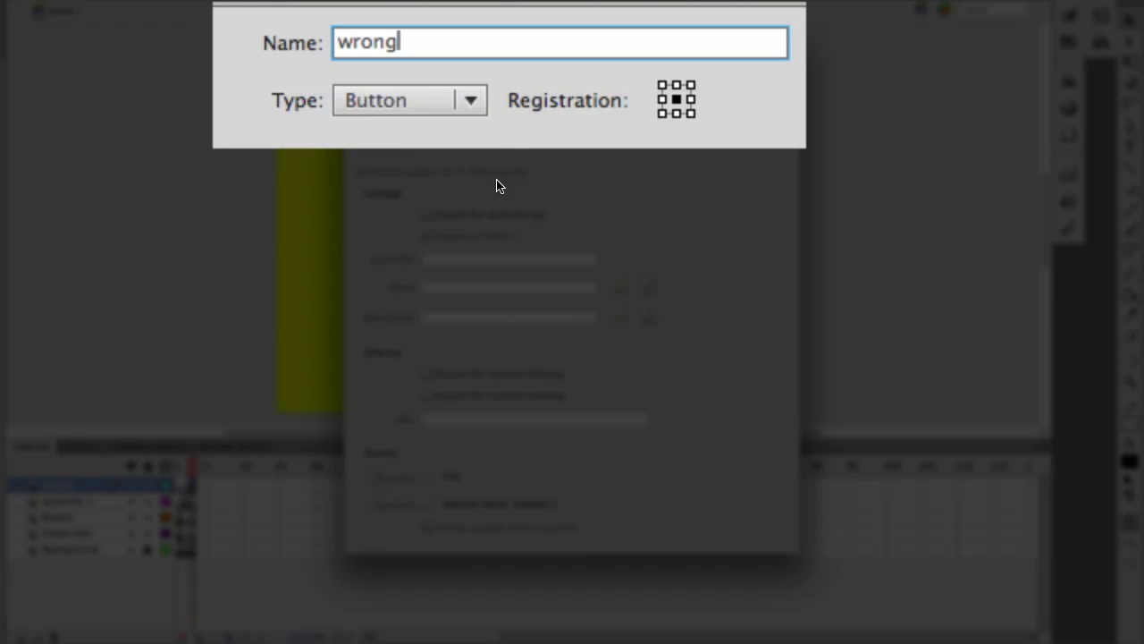
{"action": "left_click", "coordinate": [469, 95]}
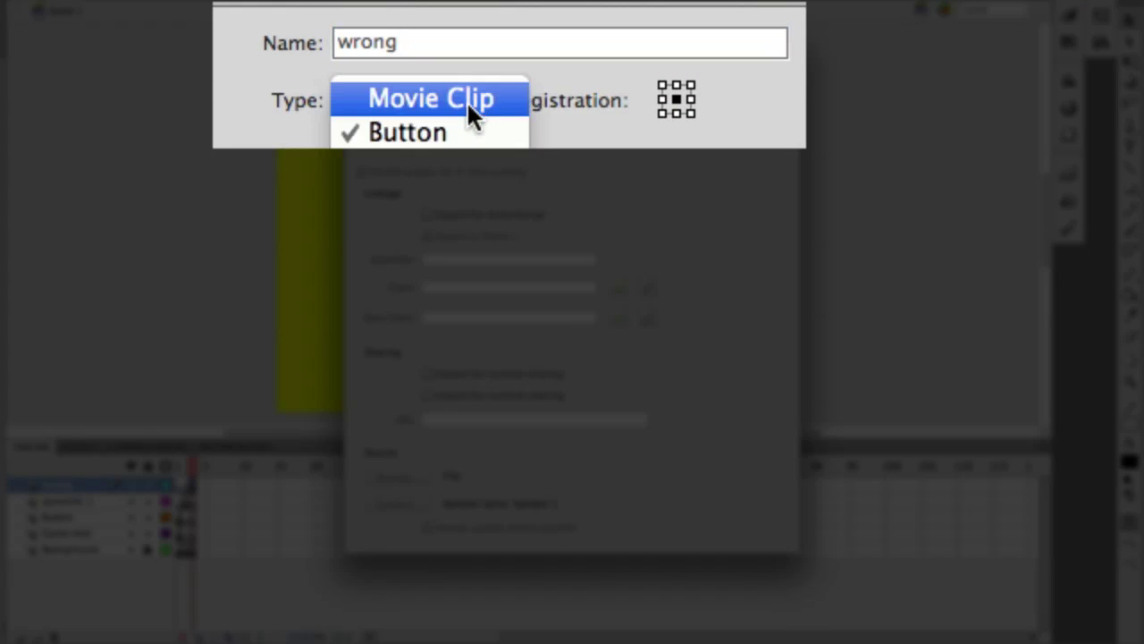
{"action": "left_click", "coordinate": [466, 103]}
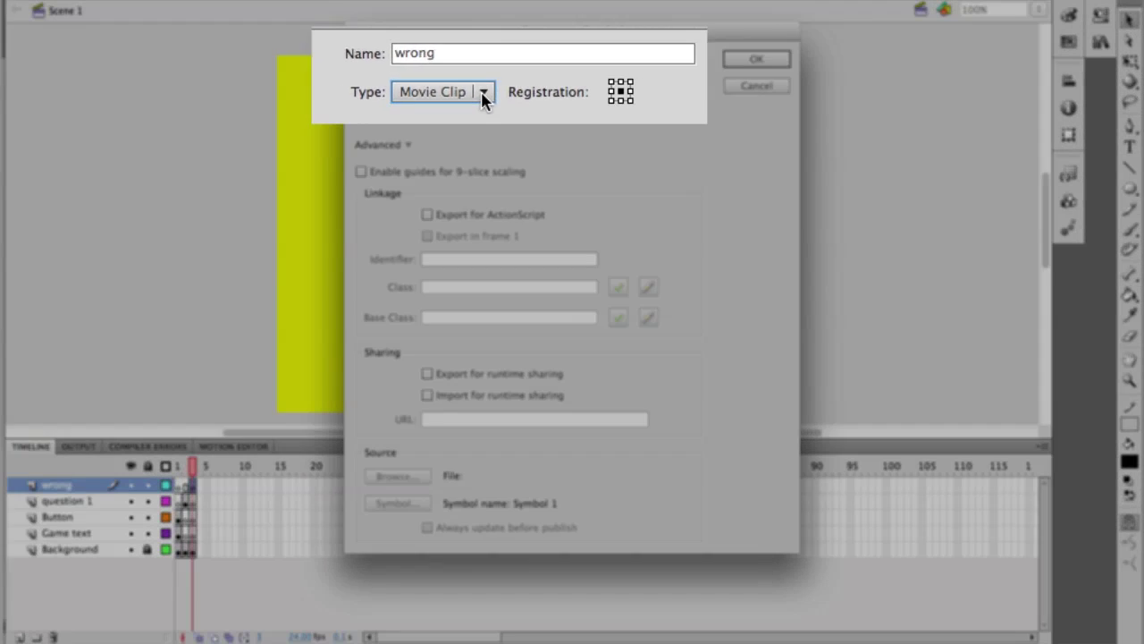
{"action": "key", "text": "Return"}
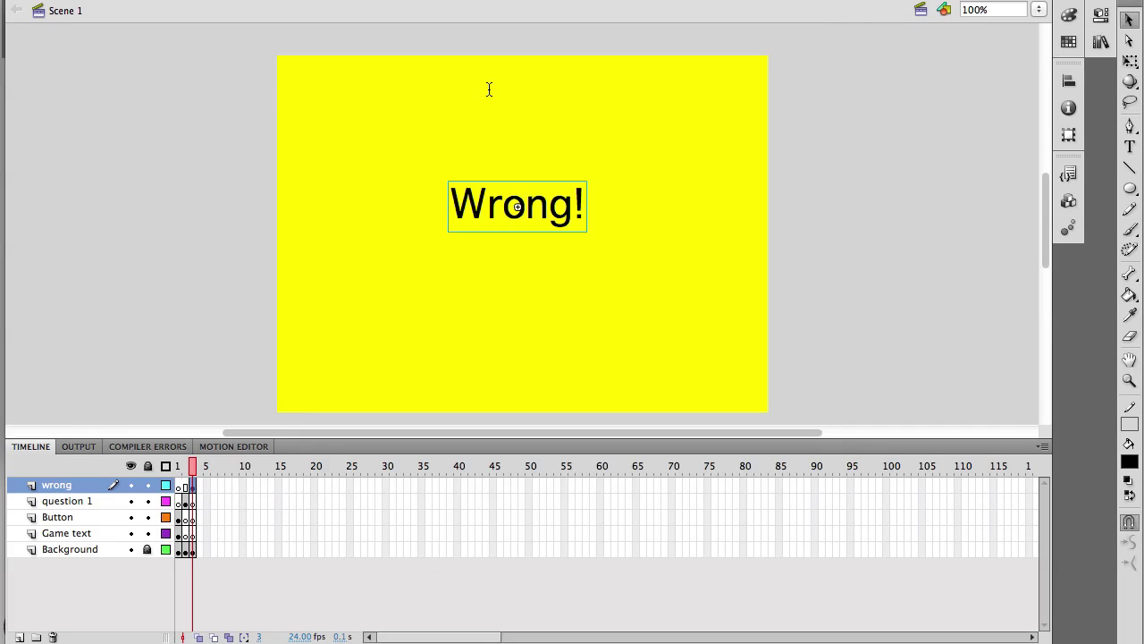
Step: Inside 'wrong', motion-tween the Wrong! text to fill the stage by frame 24, then return to Scene 1
{"action": "double_click", "coordinate": [503, 208]}
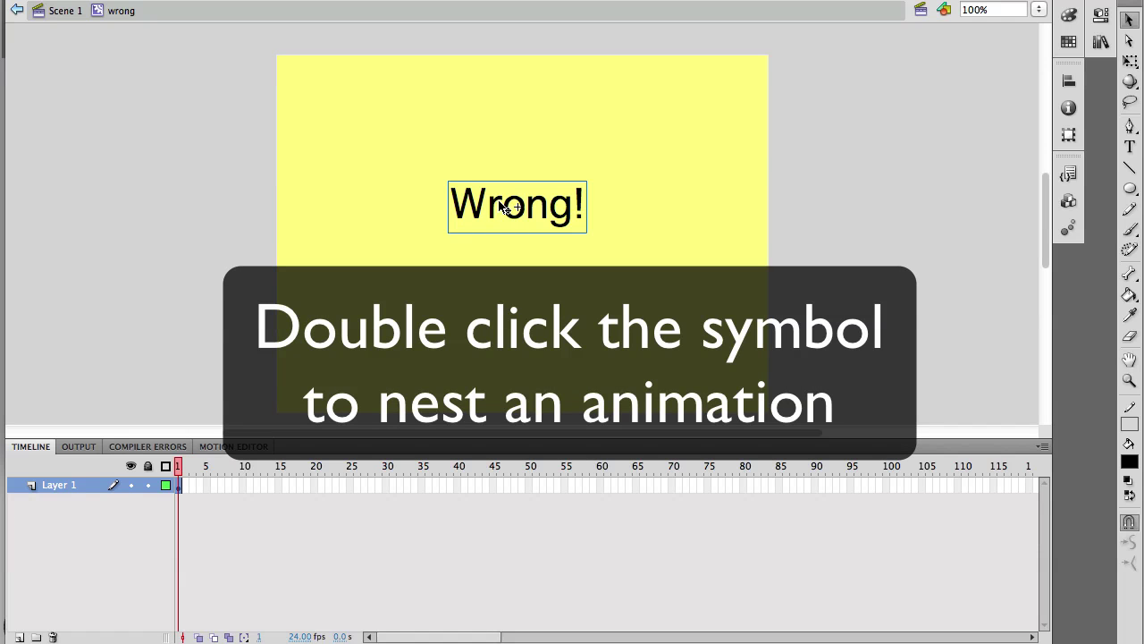
{"action": "right_click", "coordinate": [493, 214]}
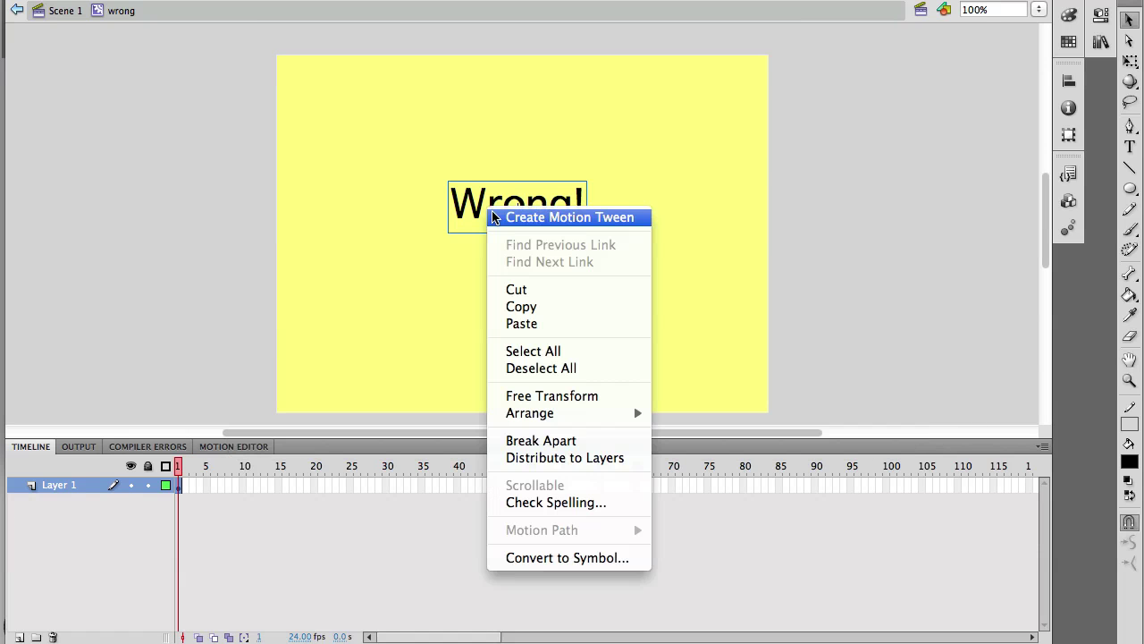
{"action": "left_click", "coordinate": [537, 217]}
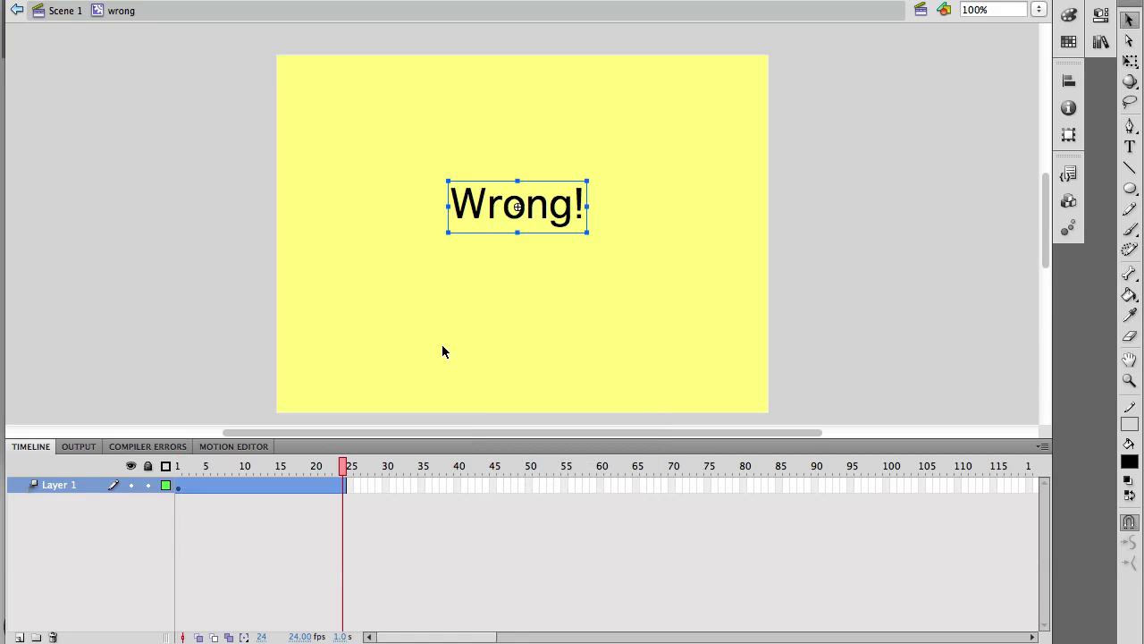
{"action": "key", "text": "q"}
{"action": "left_click_drag", "start_coordinate": [587, 231], "coordinate": [760, 352]}
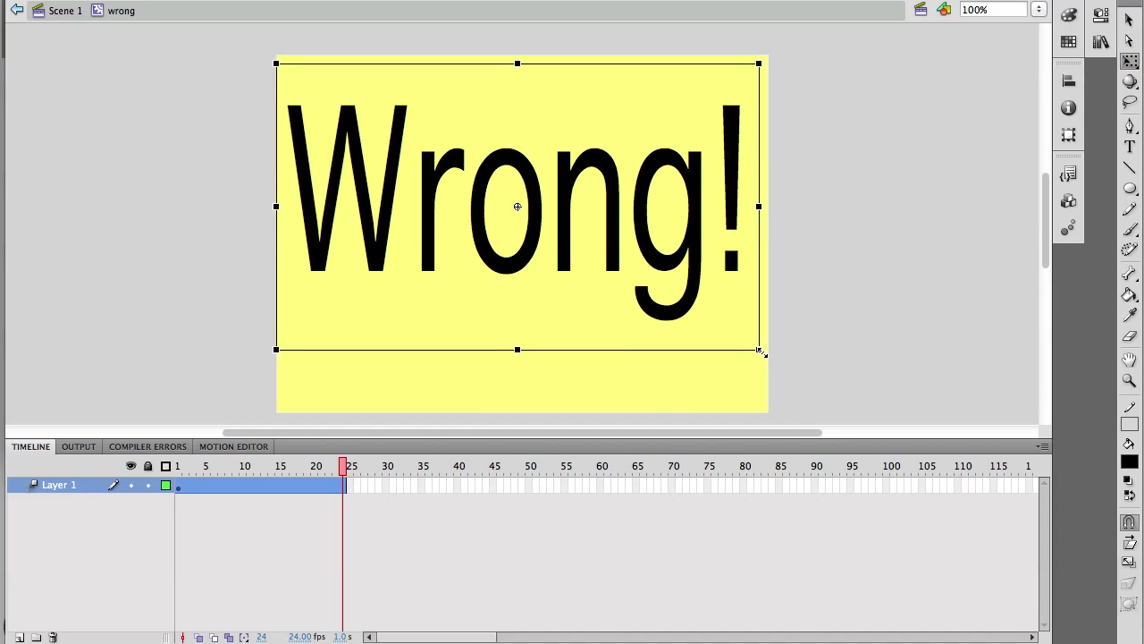
{"action": "key", "text": "Return"}
{"action": "left_click", "coordinate": [63, 12]}
{"action": "left_click", "coordinate": [916, 229]}
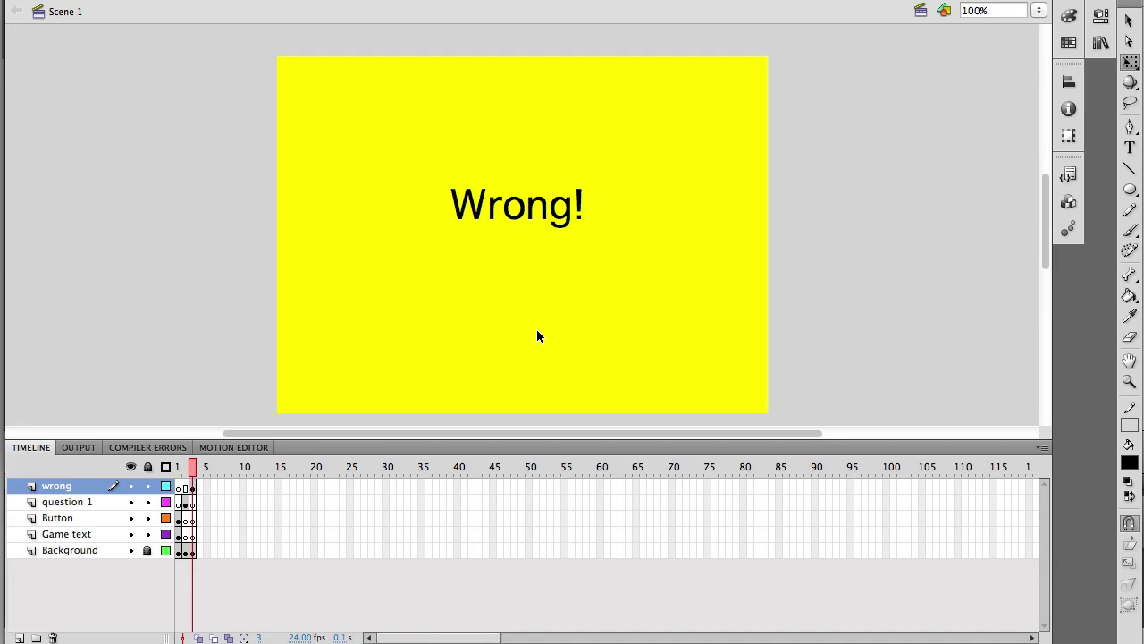
Step: Add a new layer named 'right'
{"action": "left_click", "coordinate": [18, 637]}
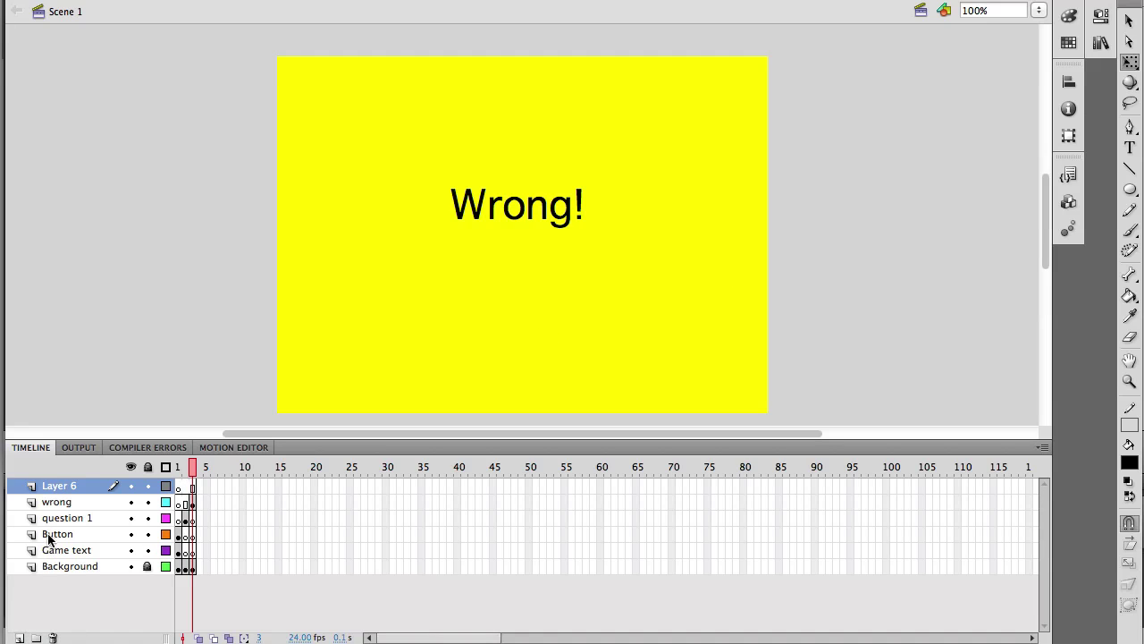
{"action": "double_click", "coordinate": [52, 484]}
{"action": "type", "text": "right"}
{"action": "key", "text": "Return"}
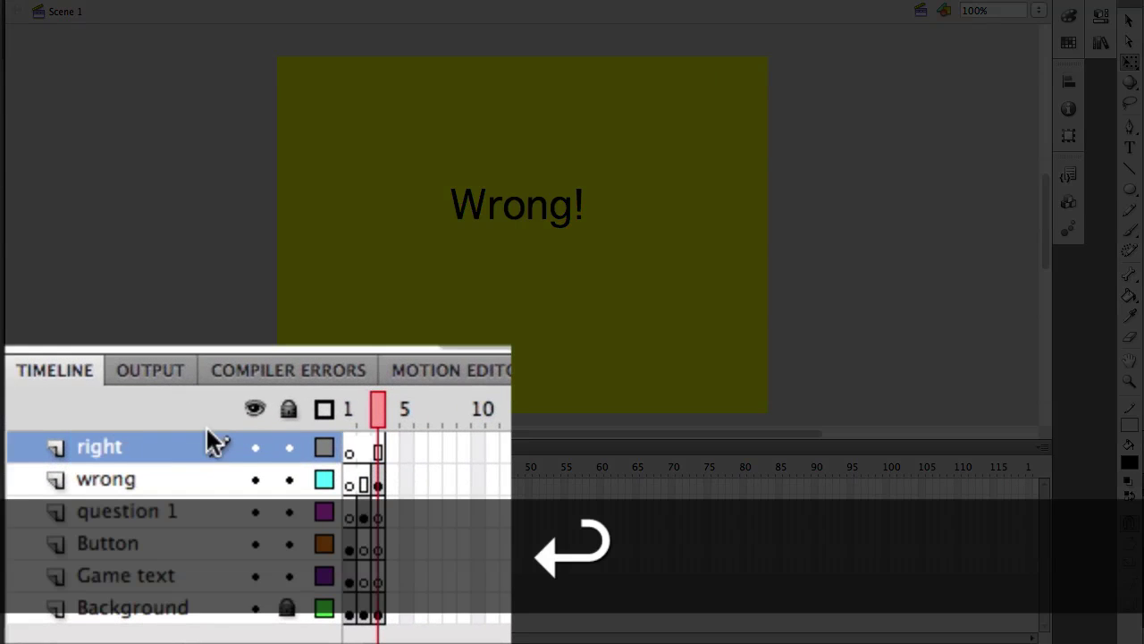
Step: Give frame 5 blank keyframes on the content layers and a keyframe on Background
{"action": "left_click", "coordinate": [394, 447]}
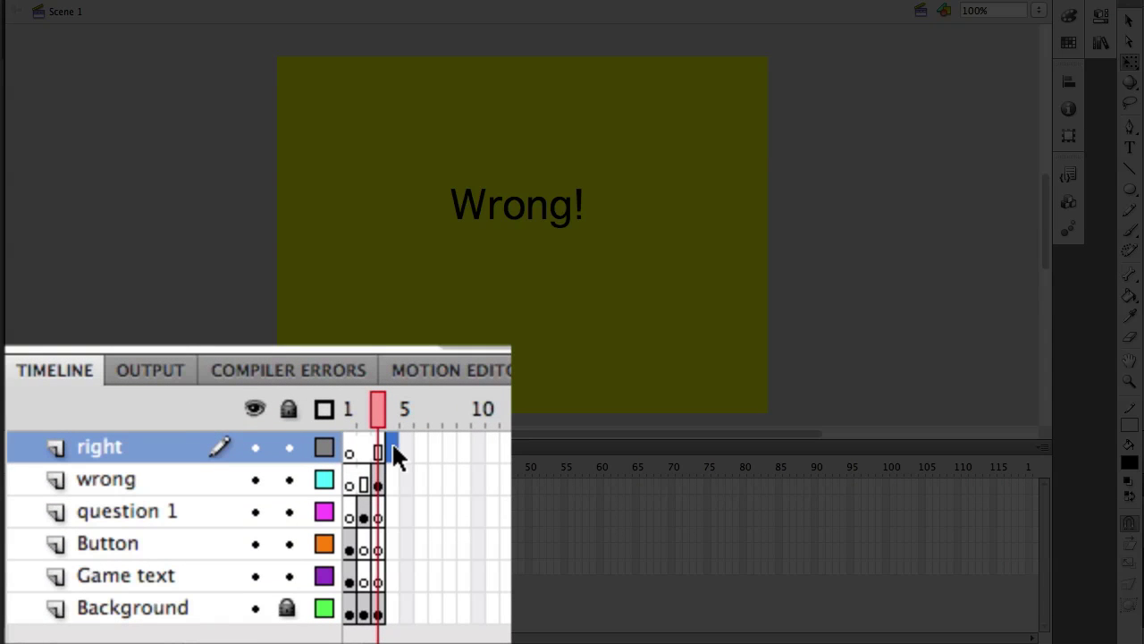
{"action": "key", "text": "F7"}
{"action": "left_click", "coordinate": [394, 479]}
{"action": "key", "text": "F7"}
{"action": "left_click", "coordinate": [392, 511]}
{"action": "left_click", "coordinate": [393, 537]}
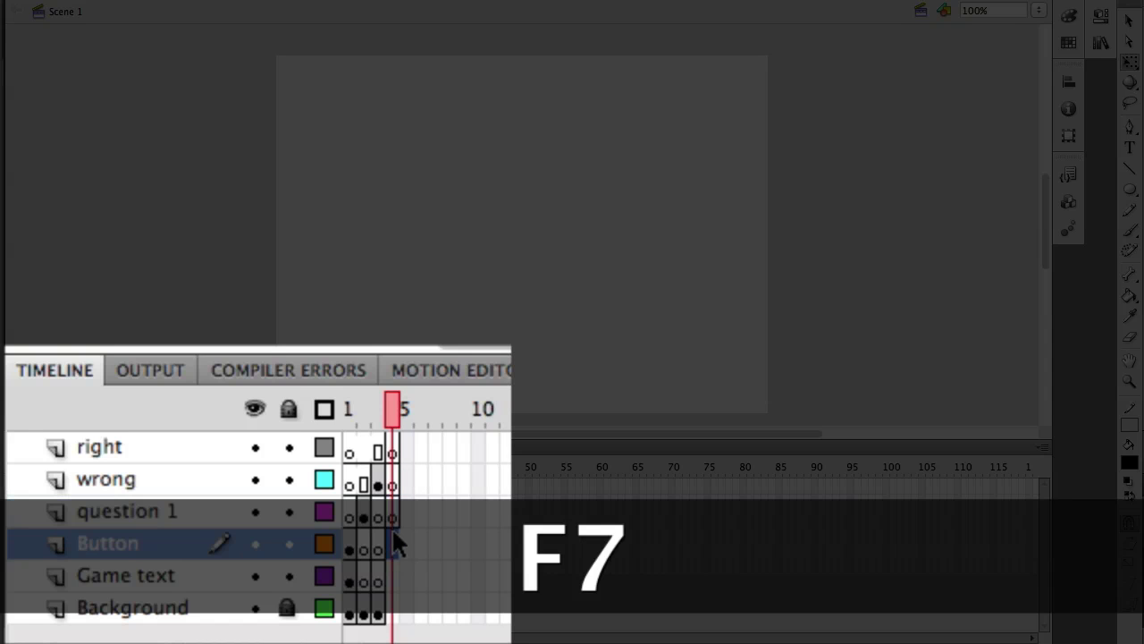
{"action": "key", "text": "F7"}
{"action": "left_click", "coordinate": [393, 572]}
{"action": "key", "text": "F7"}
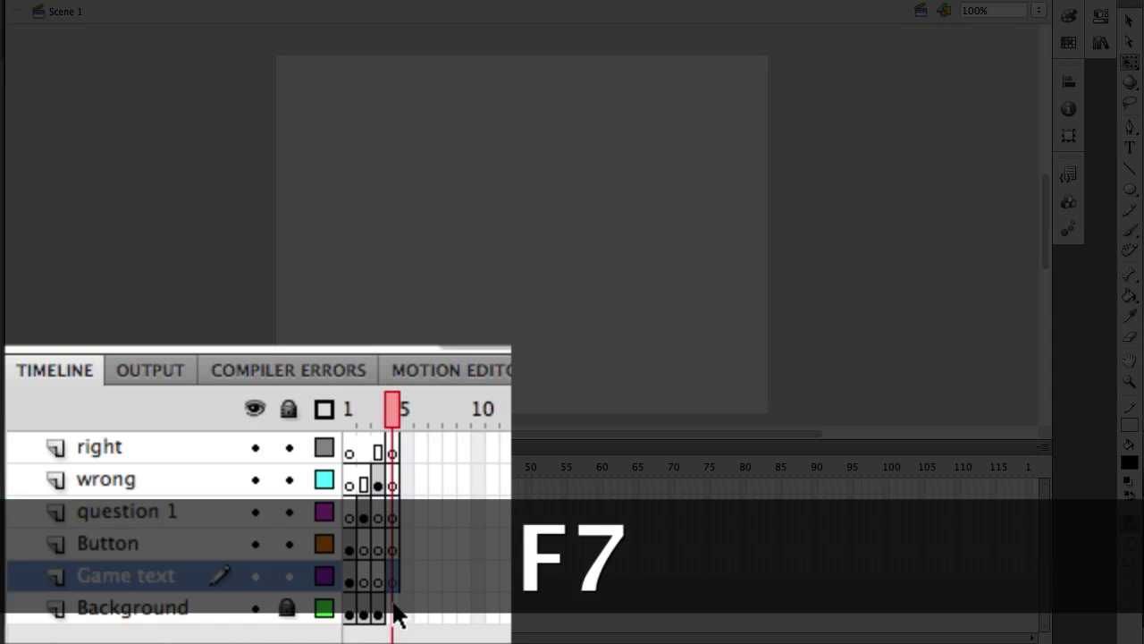
{"action": "left_click", "coordinate": [395, 609]}
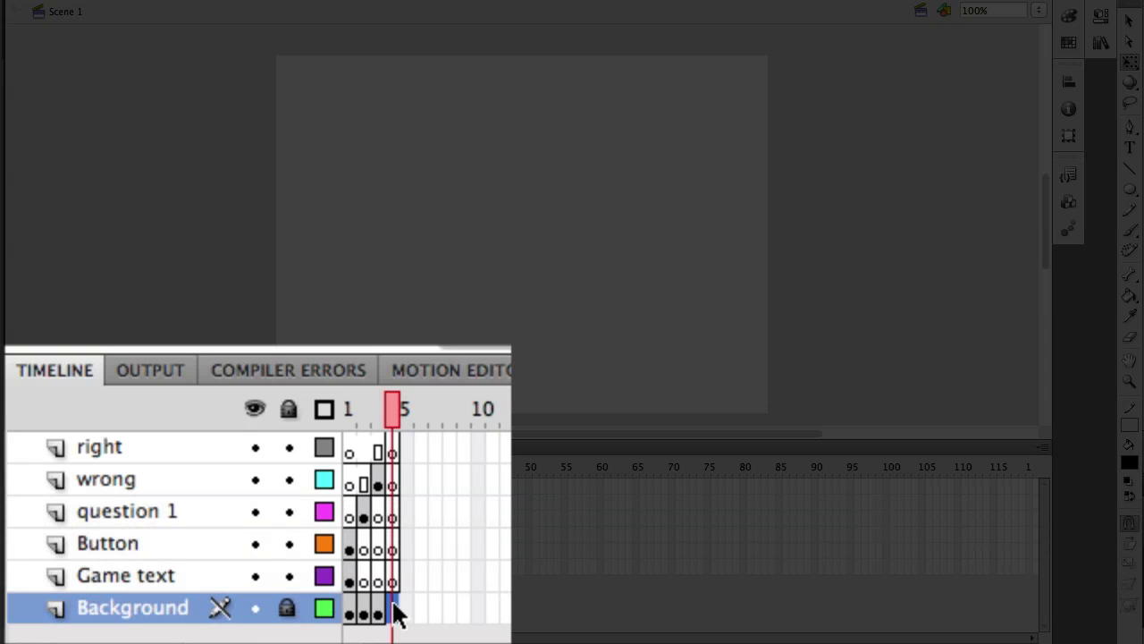
{"action": "key", "text": "F6"}
{"action": "left_click", "coordinate": [393, 452]}
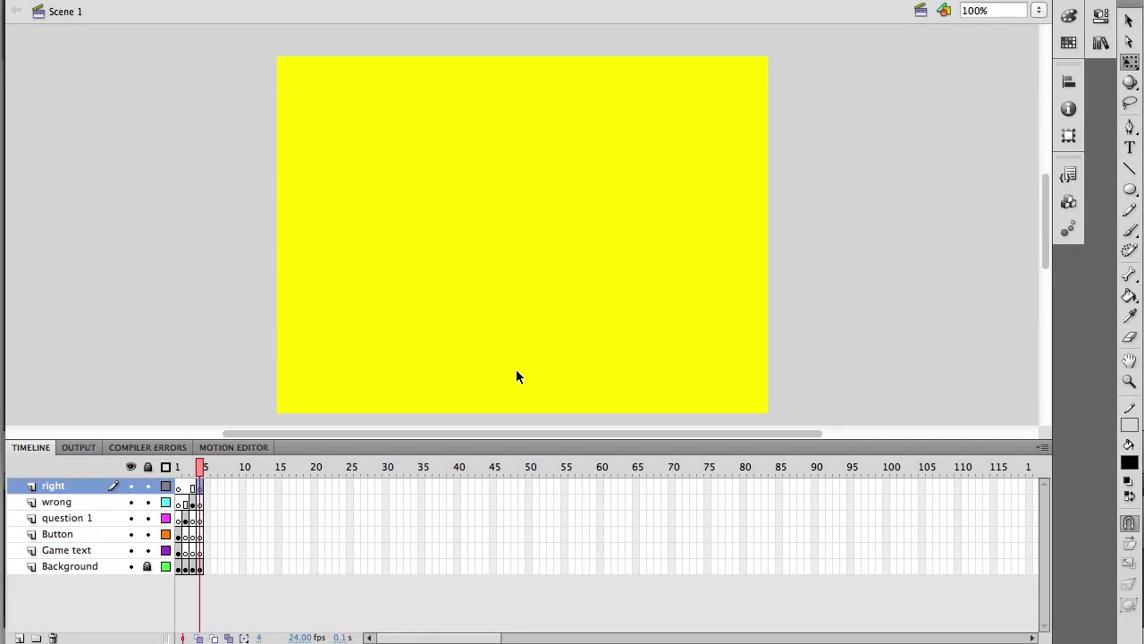
Step: Type 'Right' on frame 5 and move it to the top centre of the stage
{"action": "left_click", "coordinate": [1130, 147]}
{"action": "left_click", "coordinate": [421, 115]}
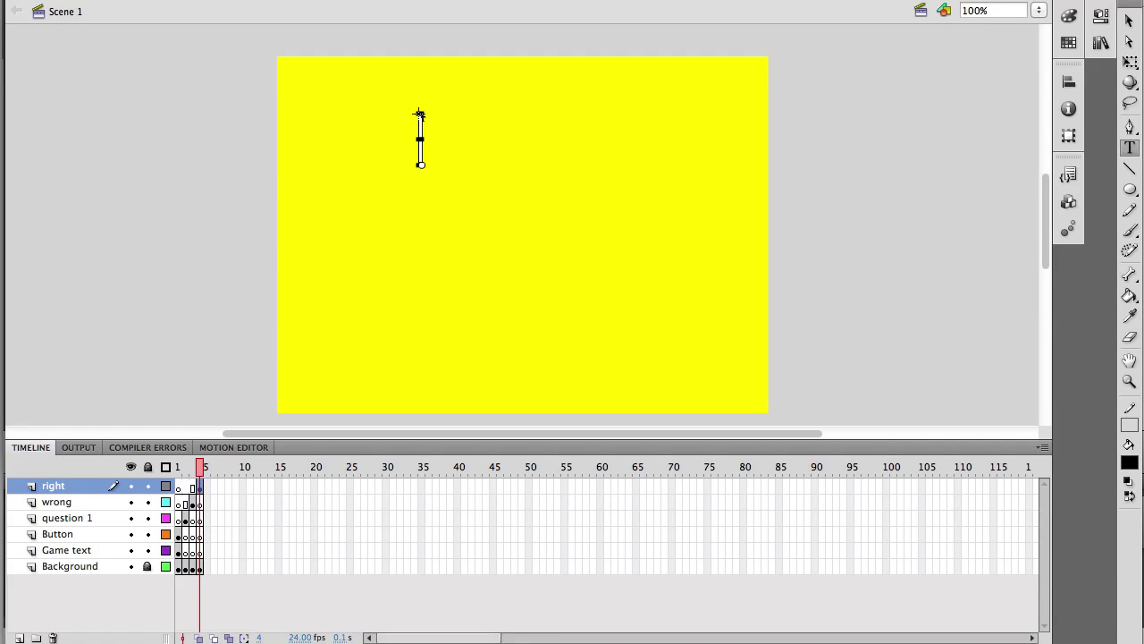
{"action": "type", "text": "Right"}
{"action": "left_click", "coordinate": [1129, 20]}
{"action": "left_click_drag", "start_coordinate": [405, 142], "coordinate": [494, 148]}
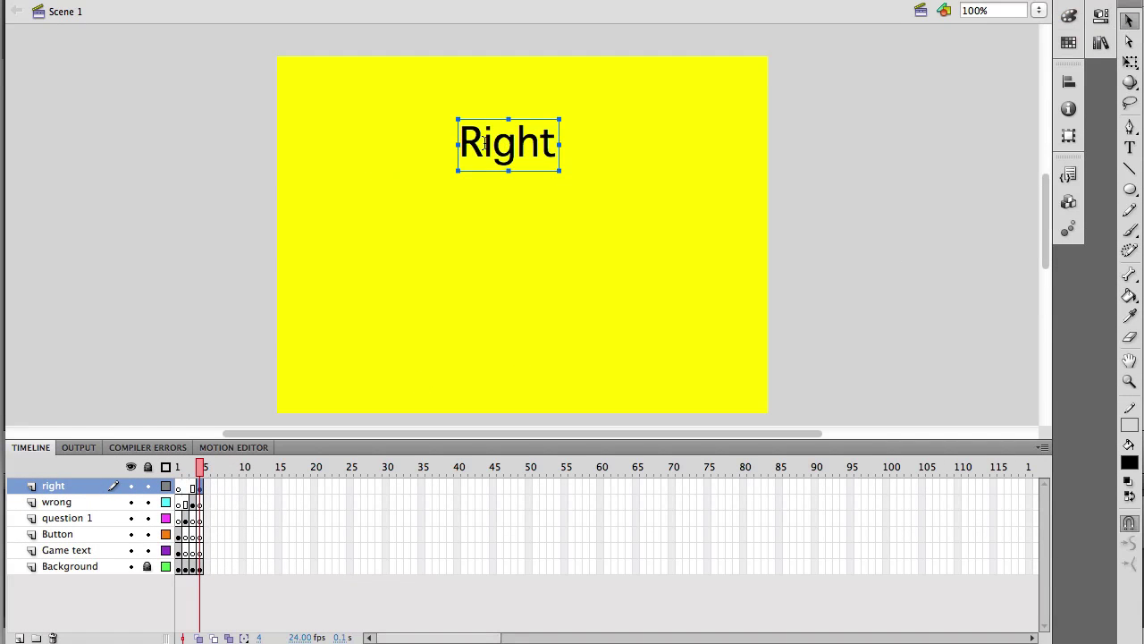
Step: Convert the Right text into a Movie Clip symbol named 'right' and open it for editing
{"action": "right_click", "coordinate": [523, 146]}
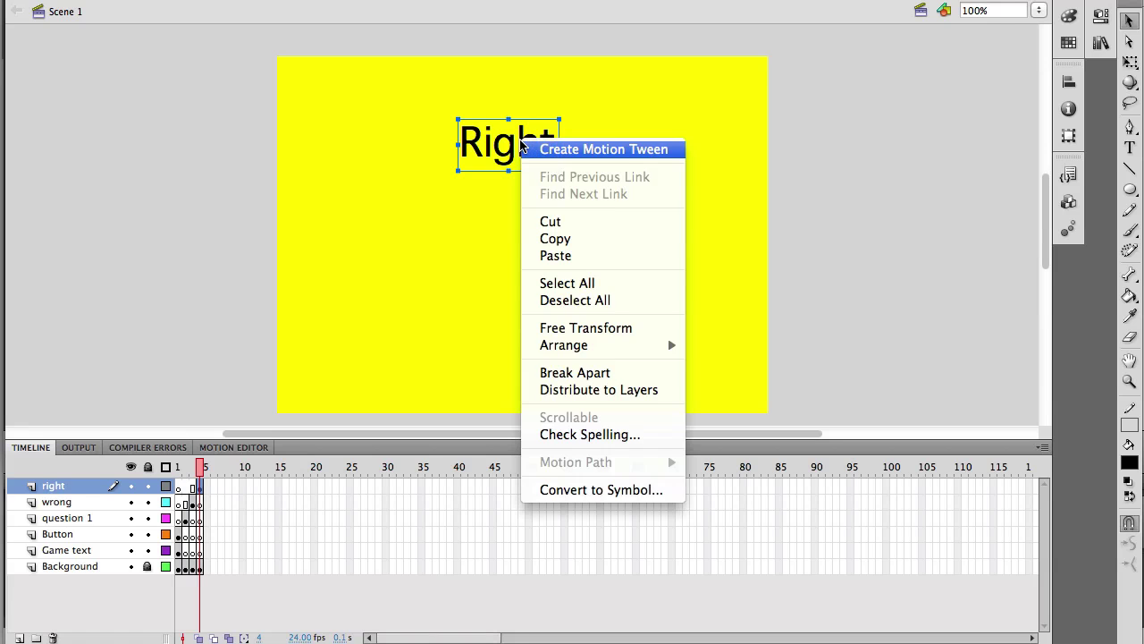
{"action": "left_click", "coordinate": [578, 492]}
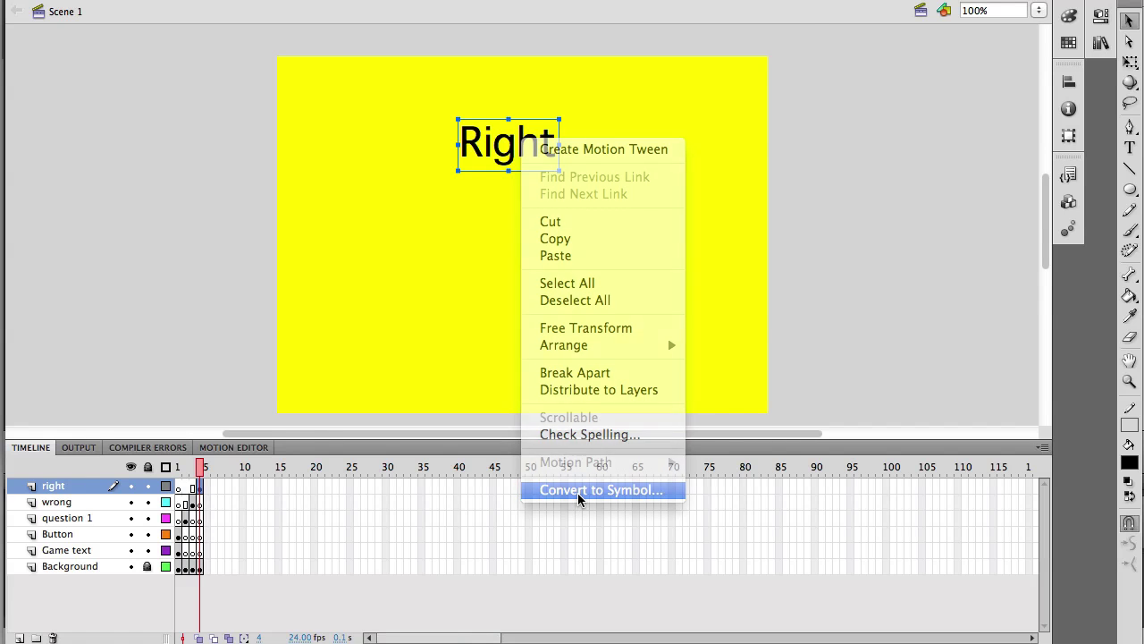
{"action": "type", "text": "right"}
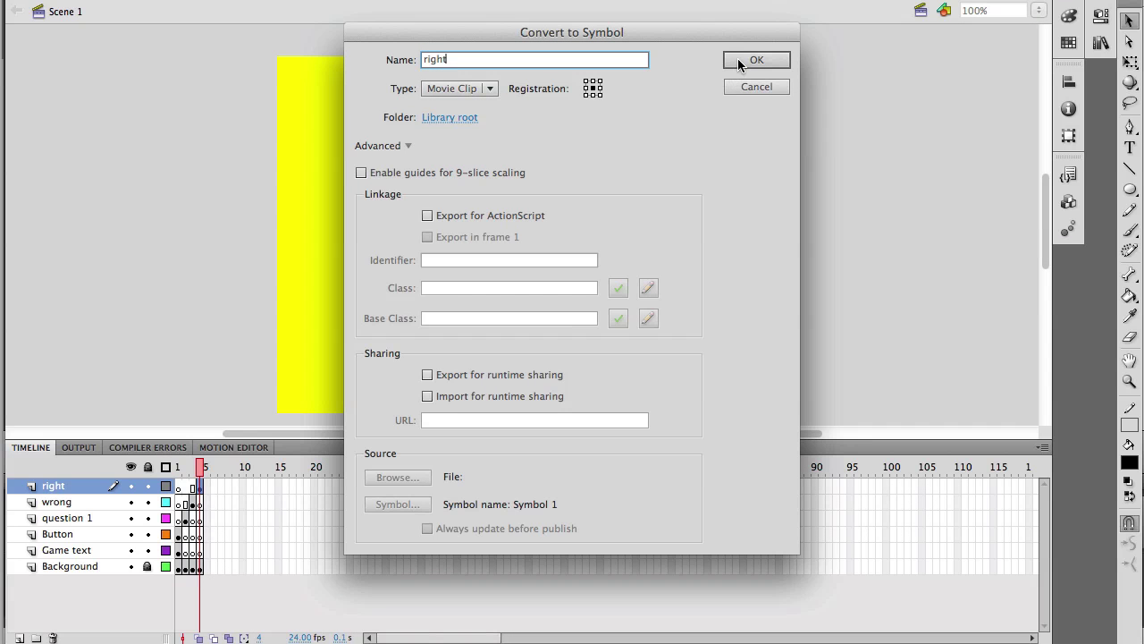
{"action": "left_click", "coordinate": [751, 60]}
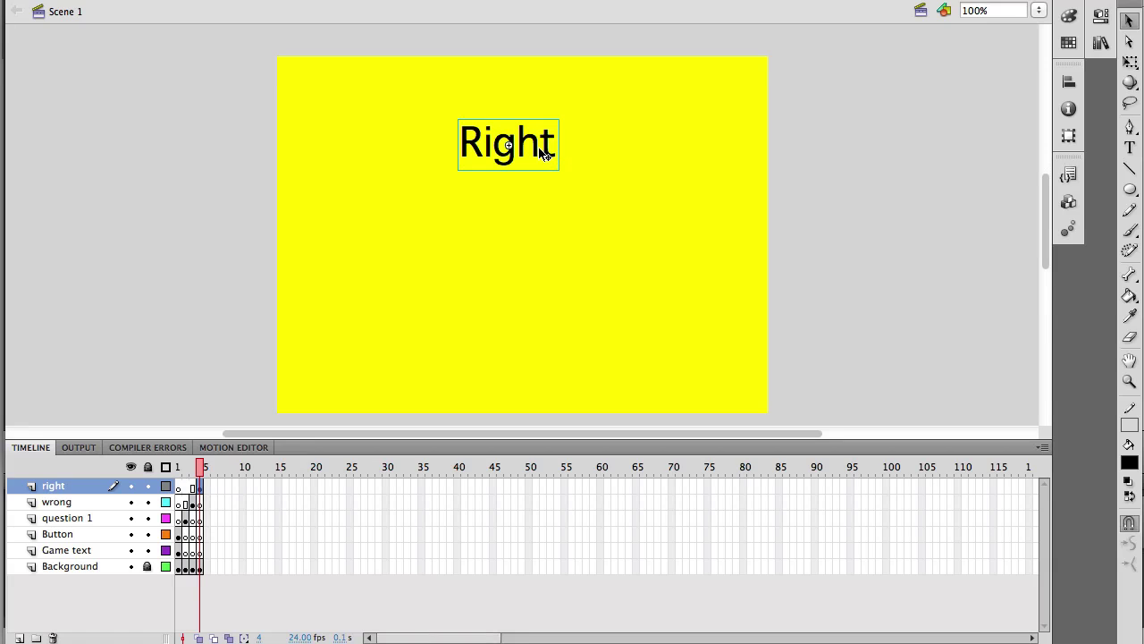
{"action": "left_click_drag", "start_coordinate": [541, 152], "coordinate": [568, 152]}
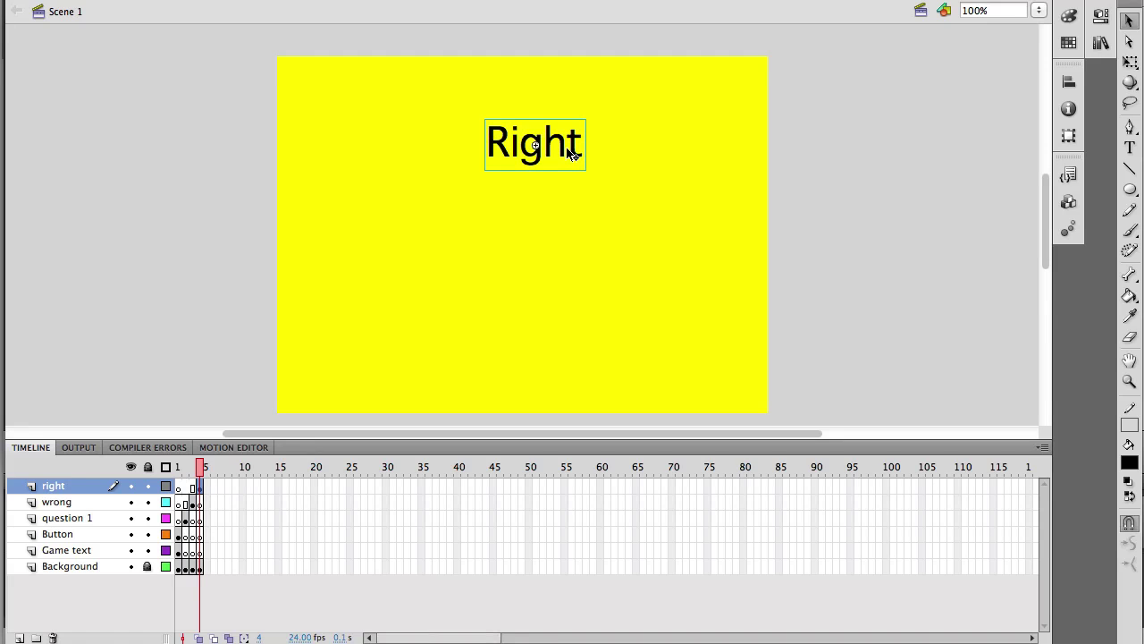
{"action": "double_click", "coordinate": [564, 155]}
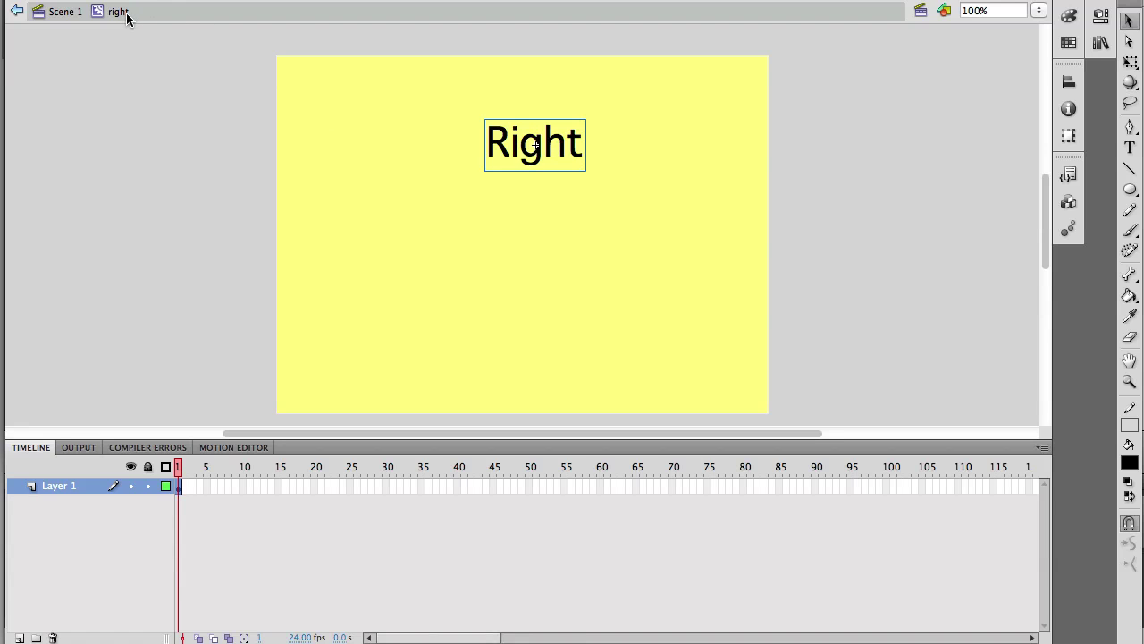
Step: Motion-tween the Right text, scaling it up with Free Transform, preview it, and return to Scene 1
{"action": "right_click", "coordinate": [537, 152]}
{"action": "left_click", "coordinate": [552, 163]}
{"action": "left_click", "coordinate": [1137, 61]}
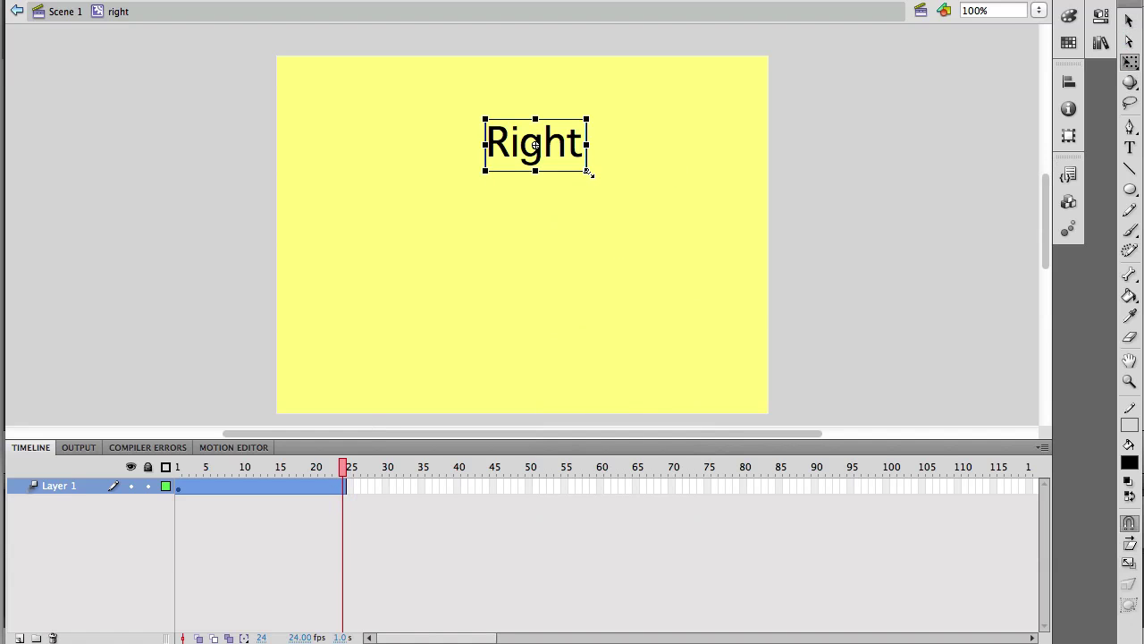
{"action": "left_click_drag", "start_coordinate": [587, 170], "coordinate": [756, 301]}
{"action": "left_click_drag", "start_coordinate": [643, 184], "coordinate": [646, 253]}
{"action": "mouse_move", "coordinate": [756, 326]}
{"action": "left_mouse_down"}
{"action": "mouse_move", "coordinate": [785, 348]}
{"action": "mouse_move", "coordinate": [775, 337]}
{"action": "left_mouse_up"}
{"action": "key", "text": "Return"}
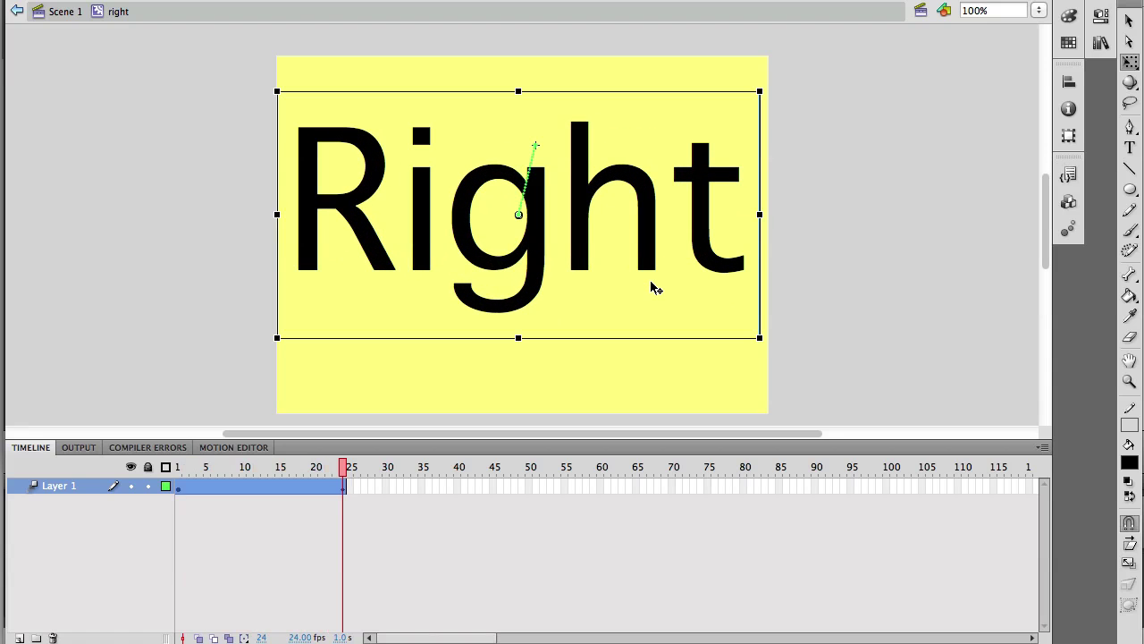
{"action": "left_click", "coordinate": [63, 16]}
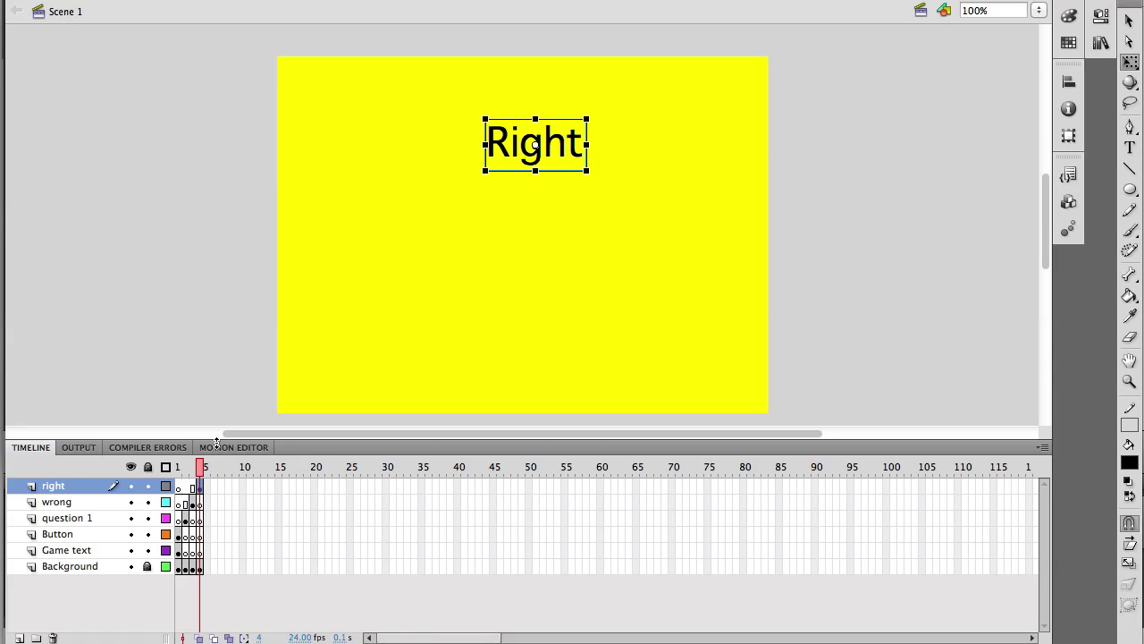
Step: Convert the answer 4 into a Button symbol named '4'
{"action": "left_click_drag", "start_coordinate": [202, 468], "coordinate": [185, 467]}
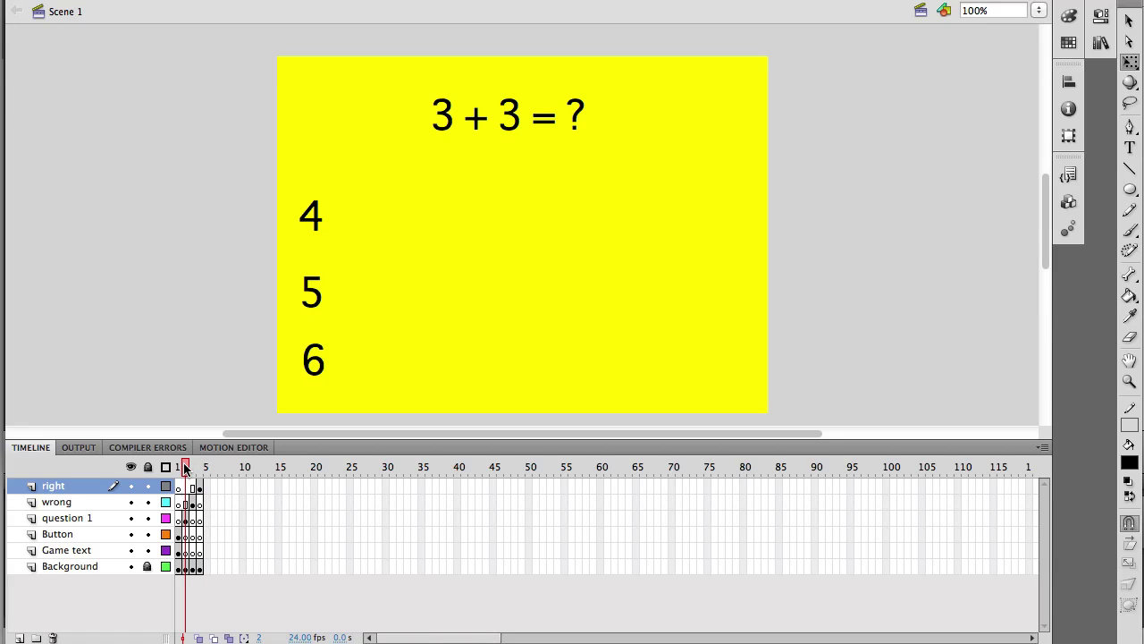
{"action": "left_click", "coordinate": [92, 518]}
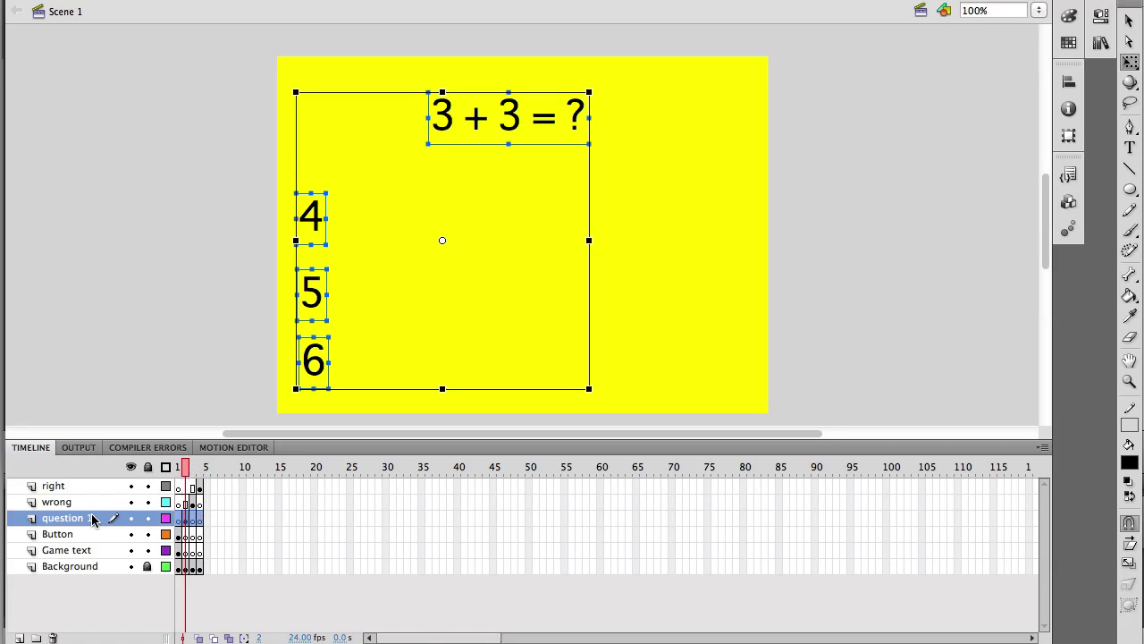
{"action": "left_click", "coordinate": [181, 344]}
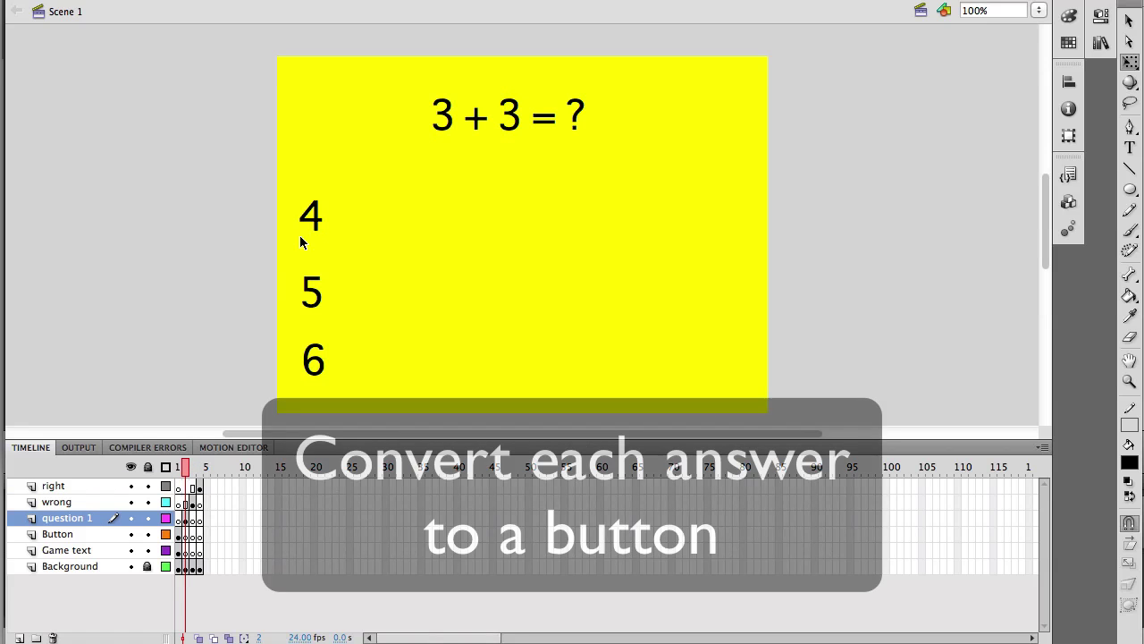
{"action": "left_click", "coordinate": [318, 214]}
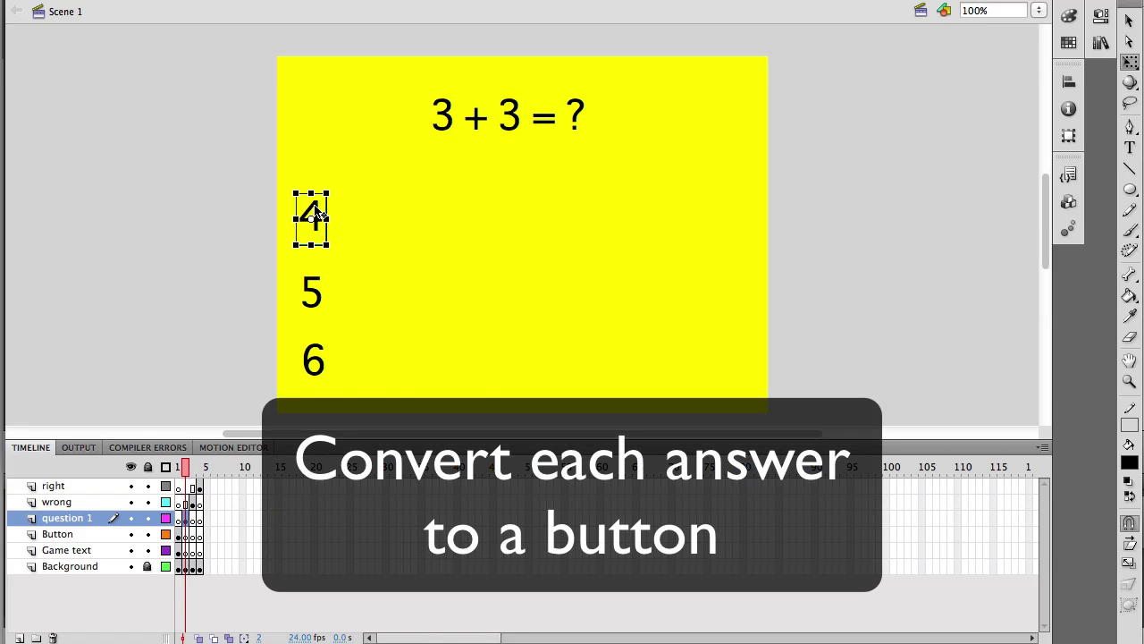
{"action": "right_click", "coordinate": [318, 214]}
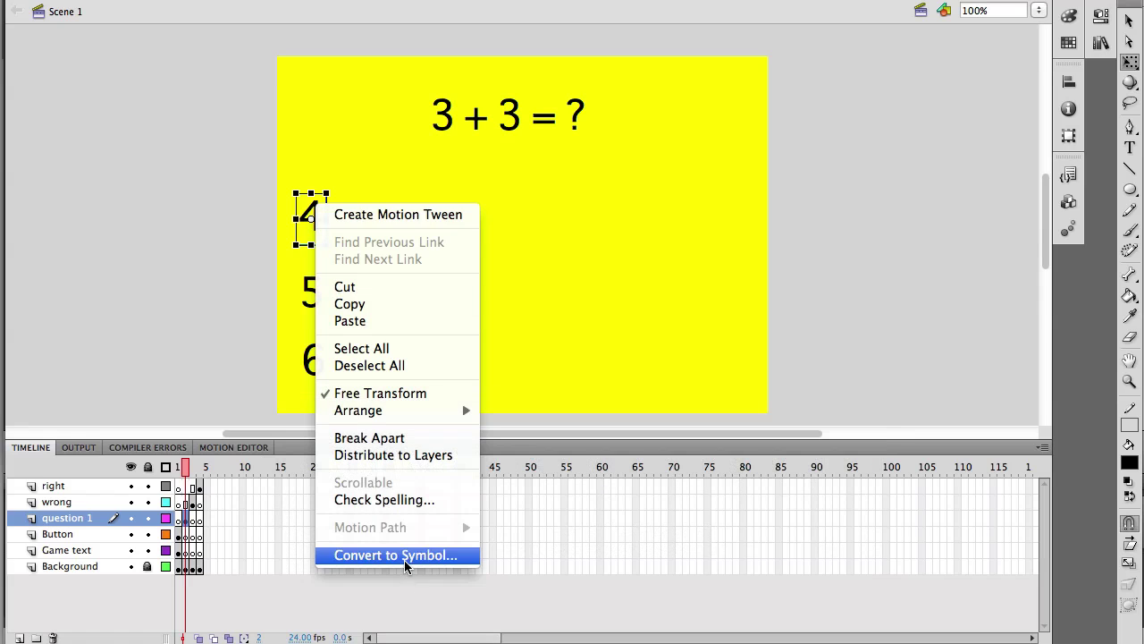
{"action": "left_click", "coordinate": [397, 556]}
{"action": "type", "text": "4"}
{"action": "left_click", "coordinate": [489, 89]}
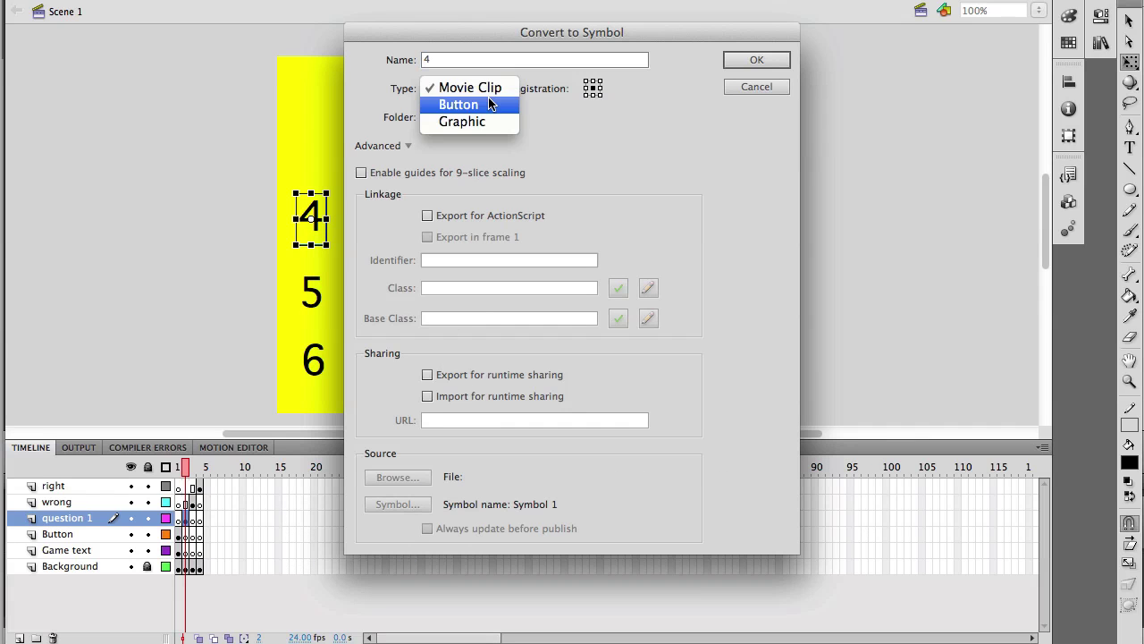
{"action": "left_click", "coordinate": [488, 102]}
{"action": "left_click", "coordinate": [737, 59]}
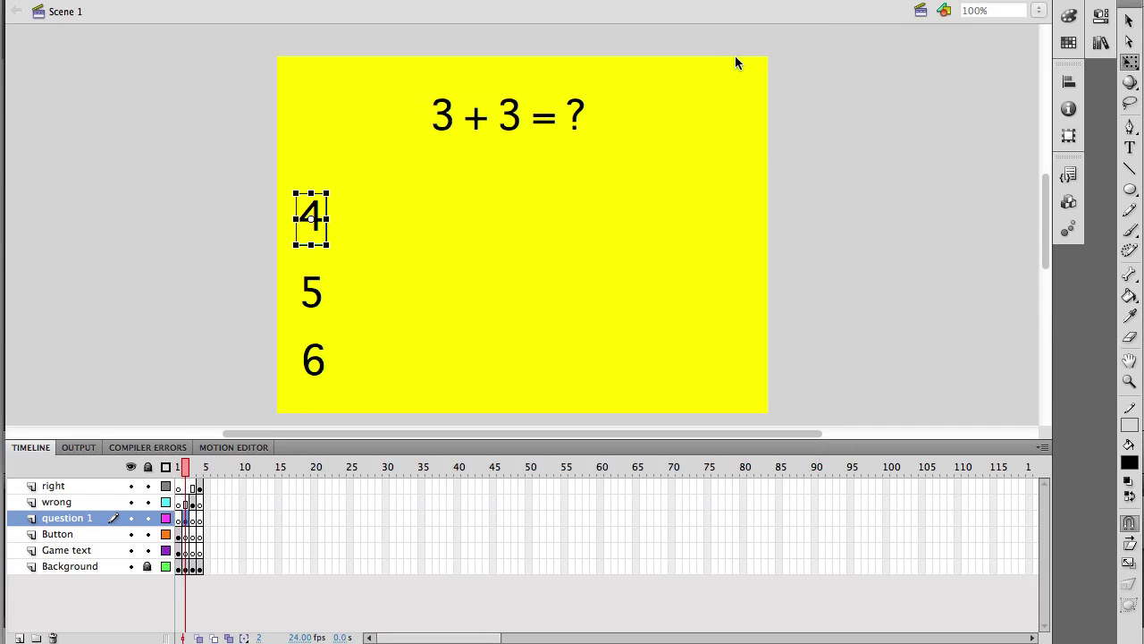
{"action": "left_click", "coordinate": [475, 251]}
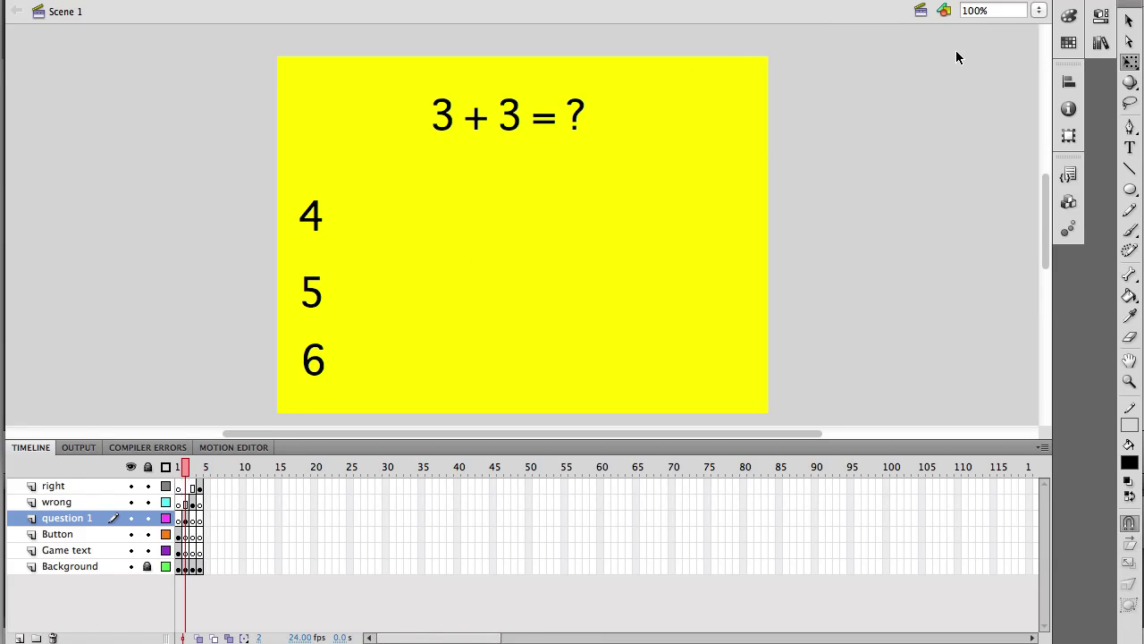
Step: Convert the answers 5 and 6 into Button symbols named '5' and '6'
{"action": "left_click", "coordinate": [1129, 20]}
{"action": "left_click", "coordinate": [314, 293]}
{"action": "right_click", "coordinate": [315, 293]}
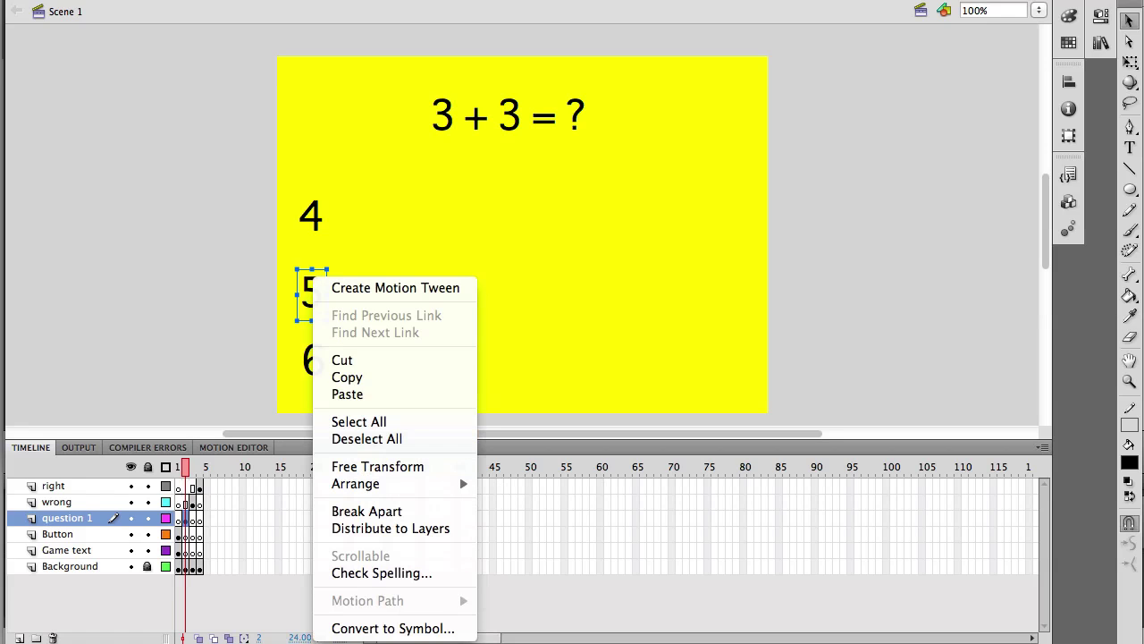
{"action": "left_click", "coordinate": [424, 629]}
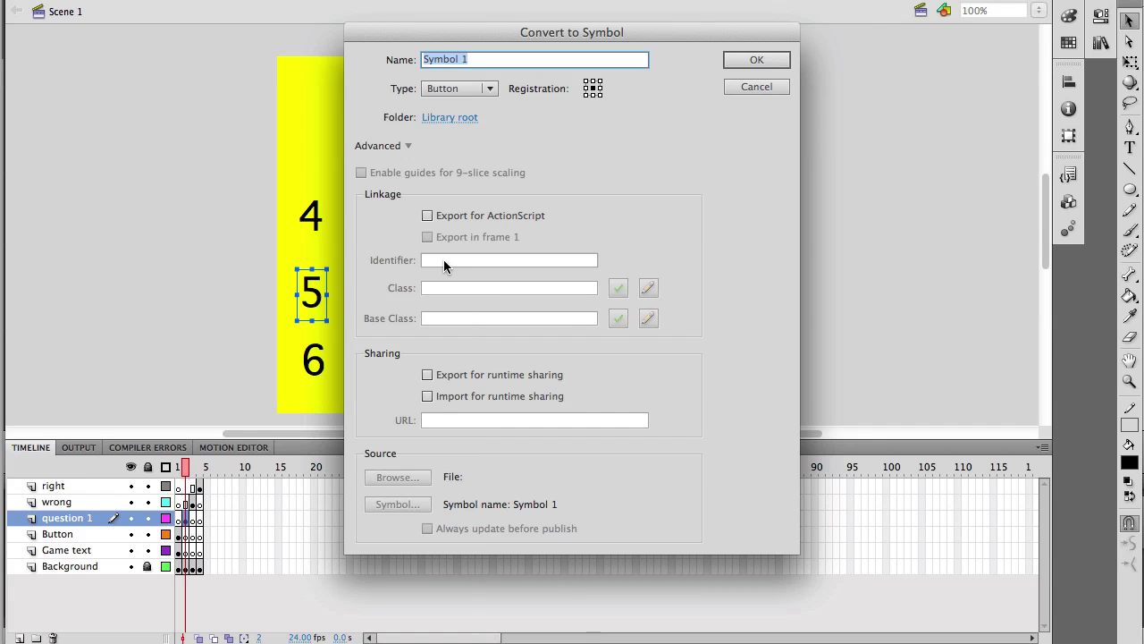
{"action": "type", "text": "5"}
{"action": "key", "text": "Return"}
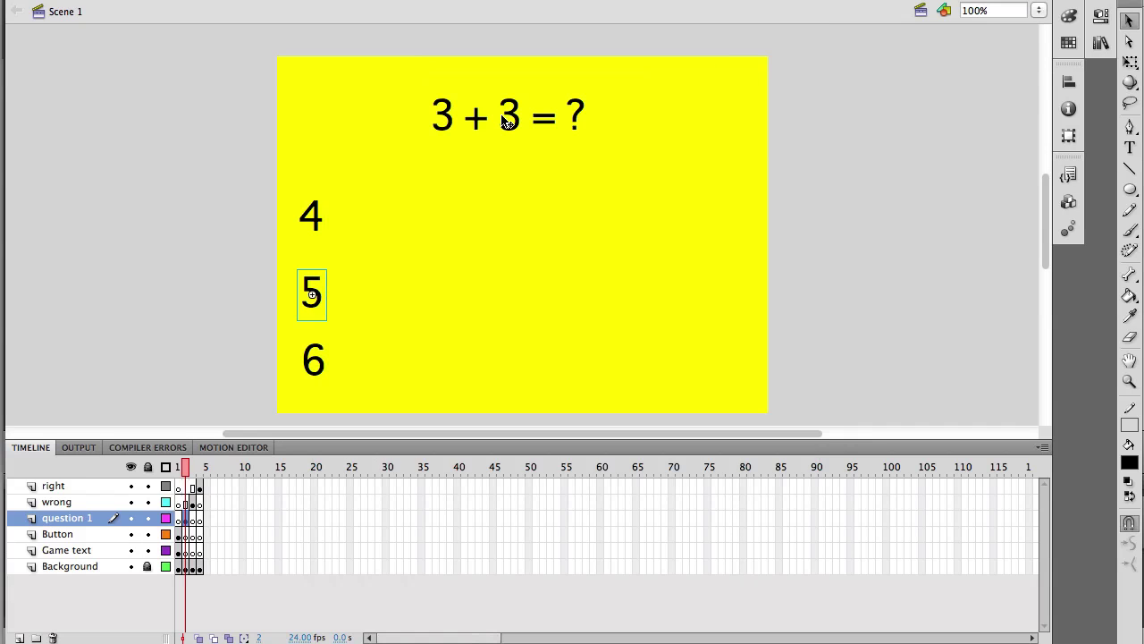
{"action": "left_click", "coordinate": [312, 359]}
{"action": "right_click", "coordinate": [312, 361]}
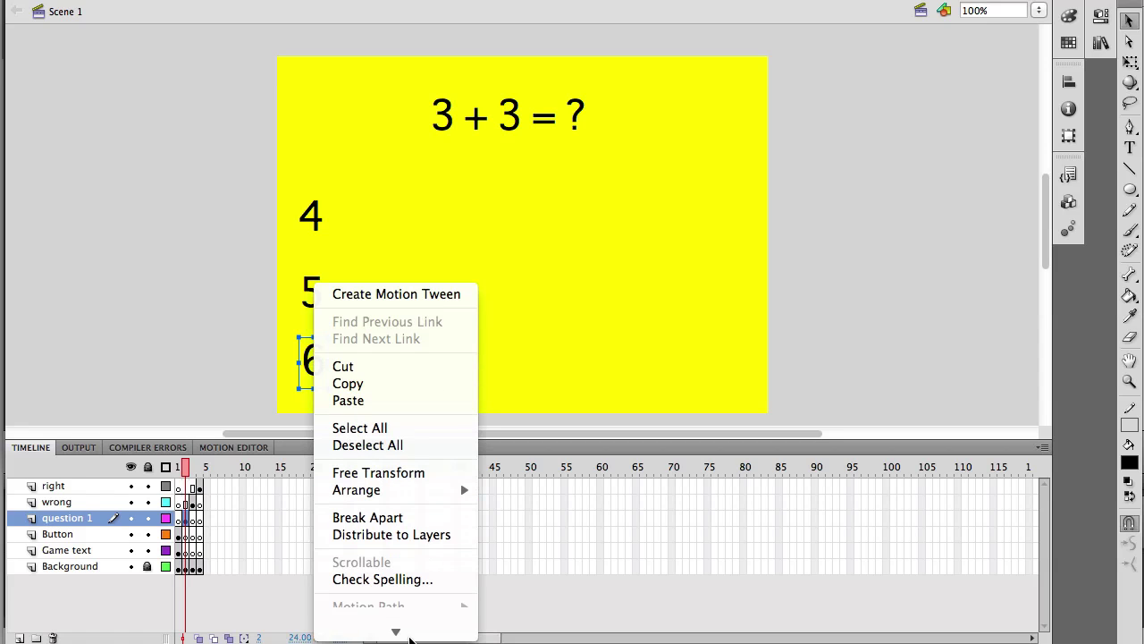
{"action": "left_click", "coordinate": [411, 630]}
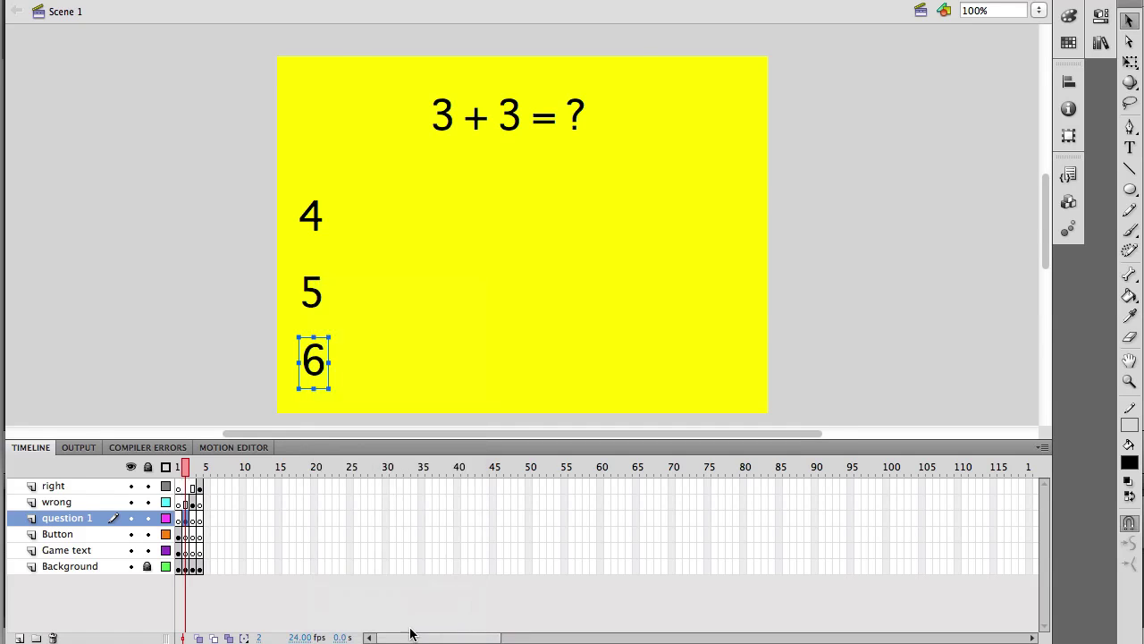
{"action": "type", "text": "6"}
{"action": "left_click", "coordinate": [767, 57]}
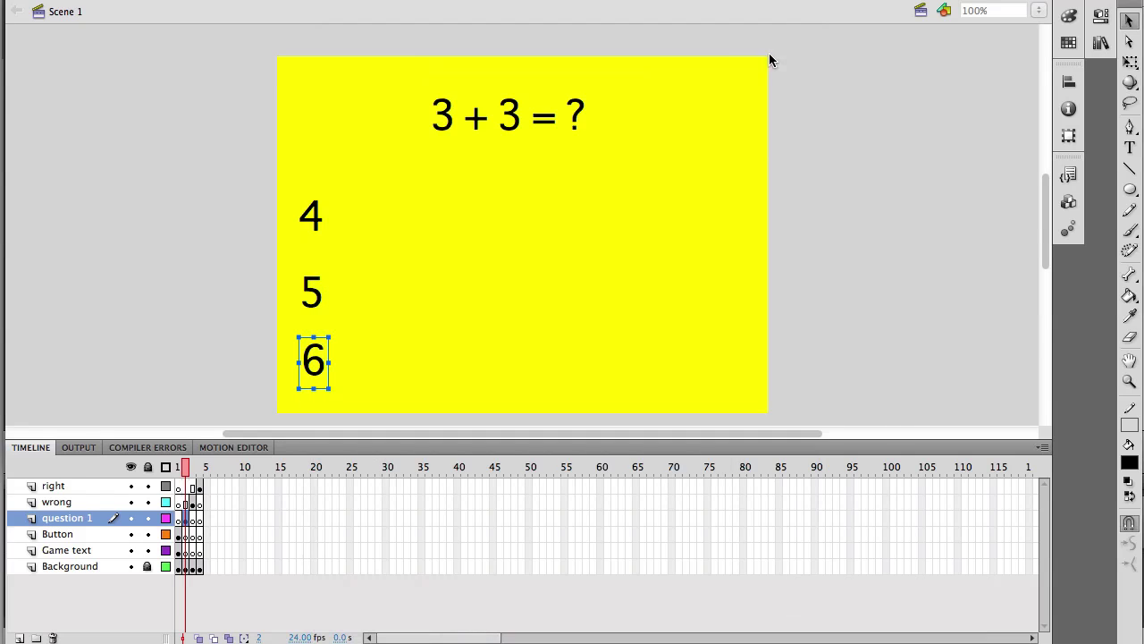
Step: Inspect the Start button's properties on frame 1, then test-play Untitled-1.swf and close the preview
{"action": "left_click", "coordinate": [179, 467]}
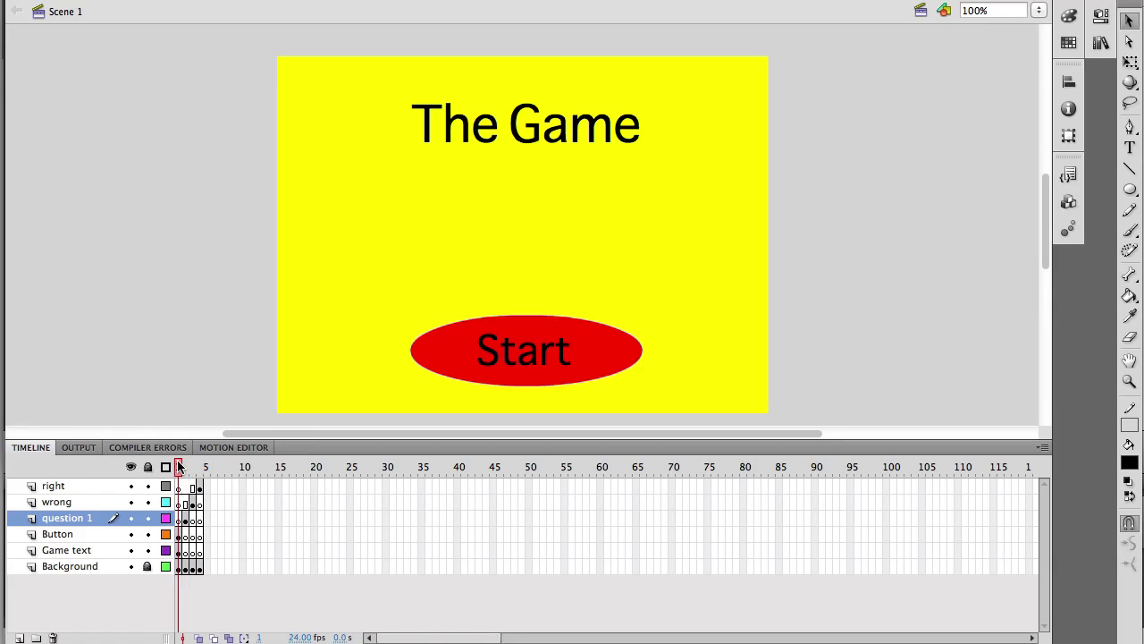
{"action": "left_click", "coordinate": [442, 363]}
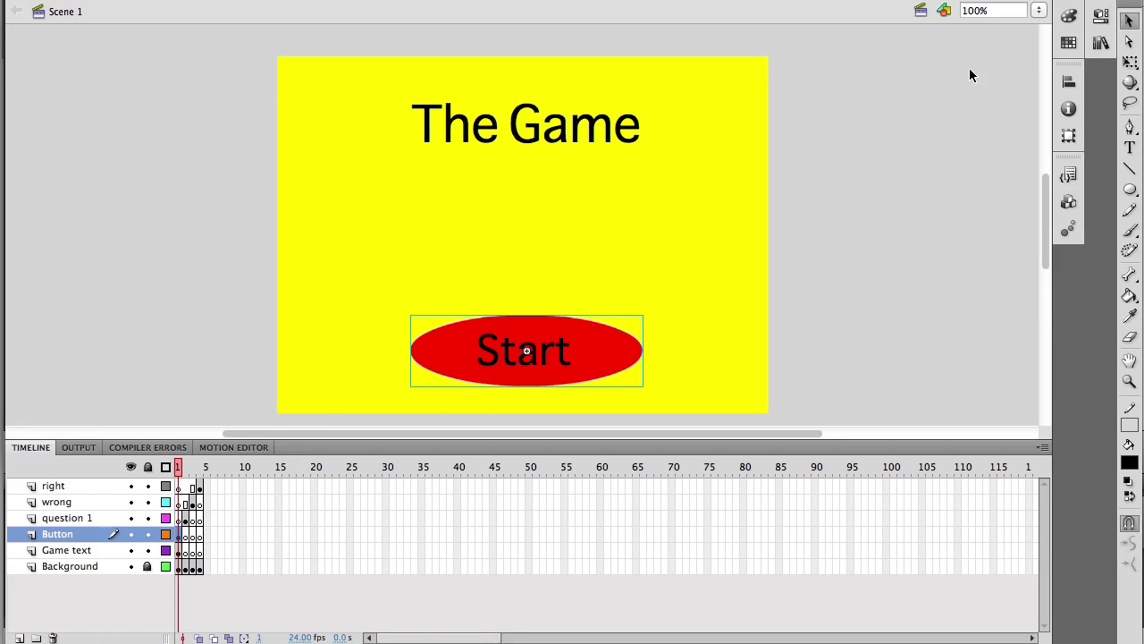
{"action": "left_click", "coordinate": [1100, 15]}
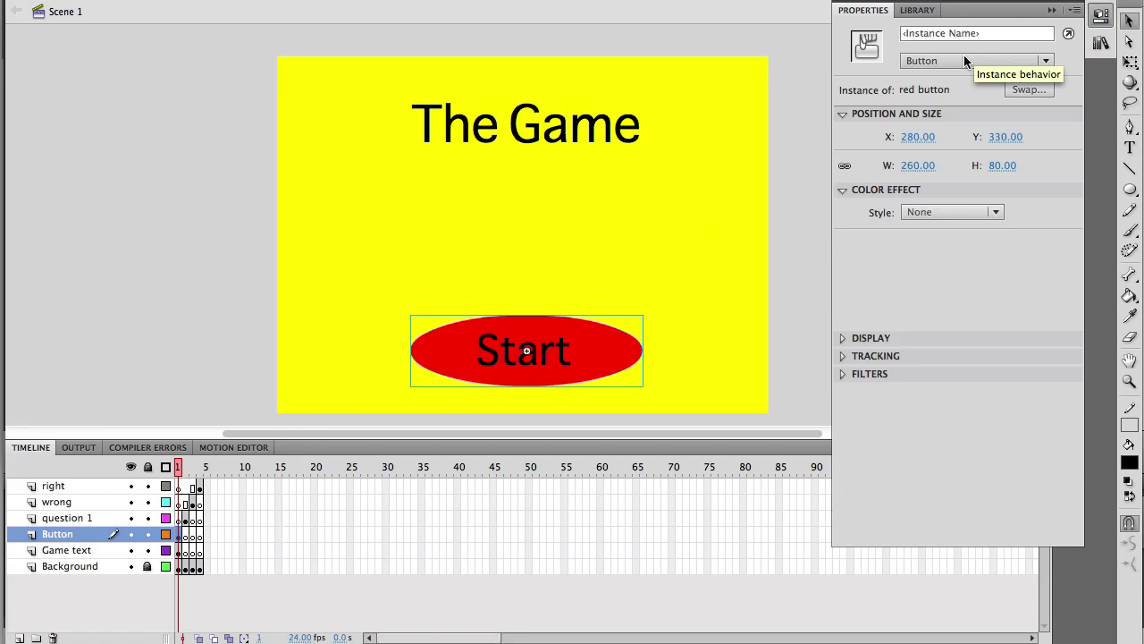
{"action": "left_click", "coordinate": [798, 213]}
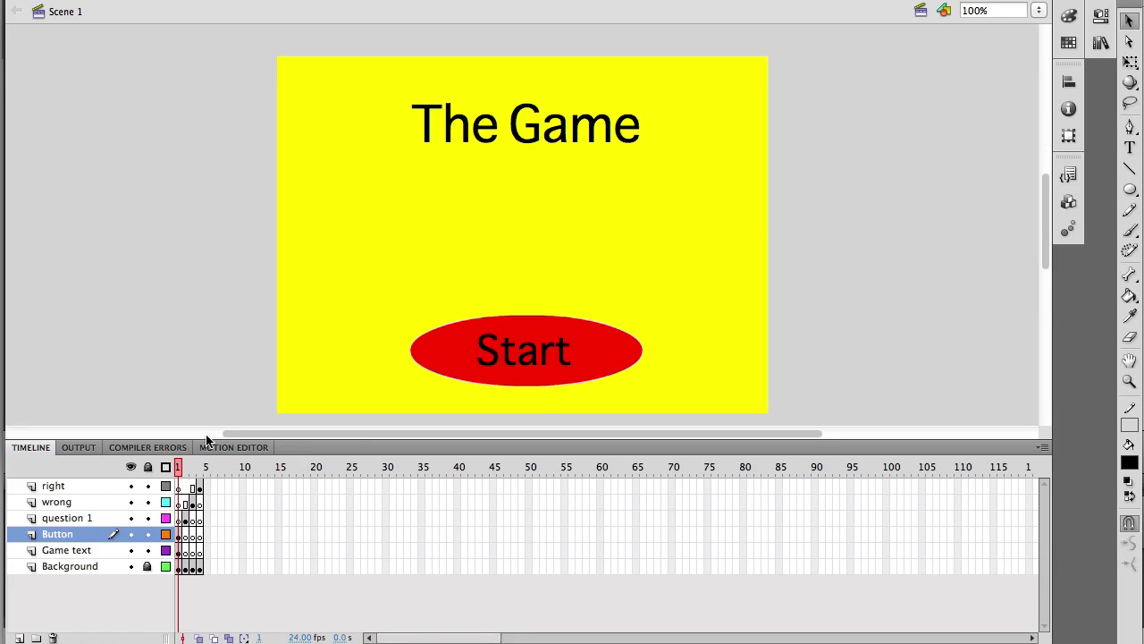
{"action": "key", "text": "super+Return"}
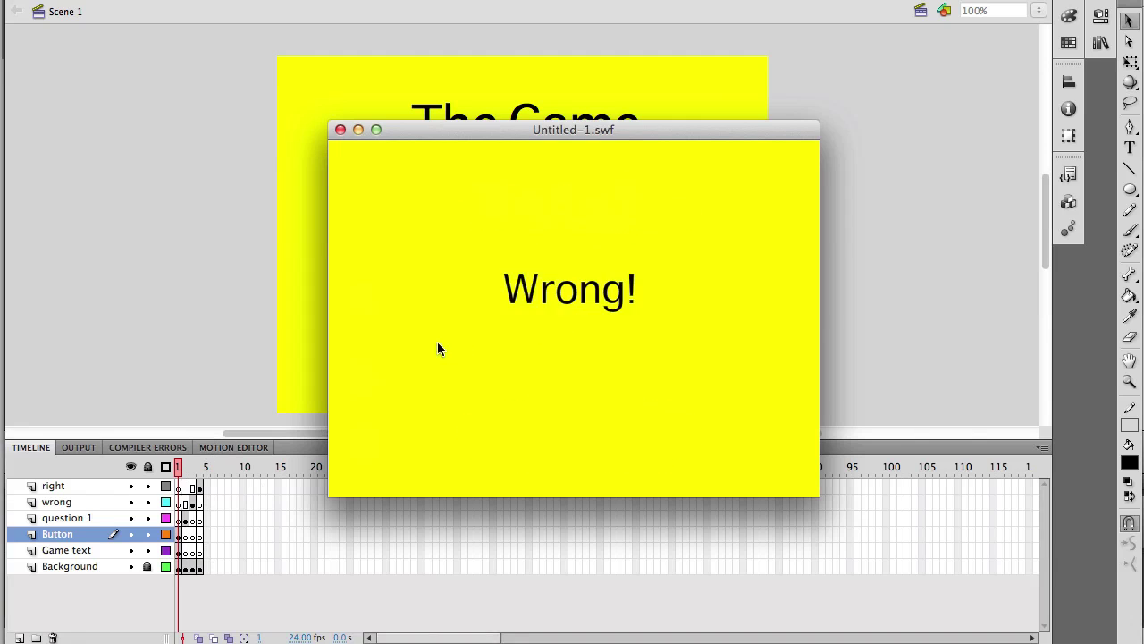
{"action": "left_click", "coordinate": [339, 130]}
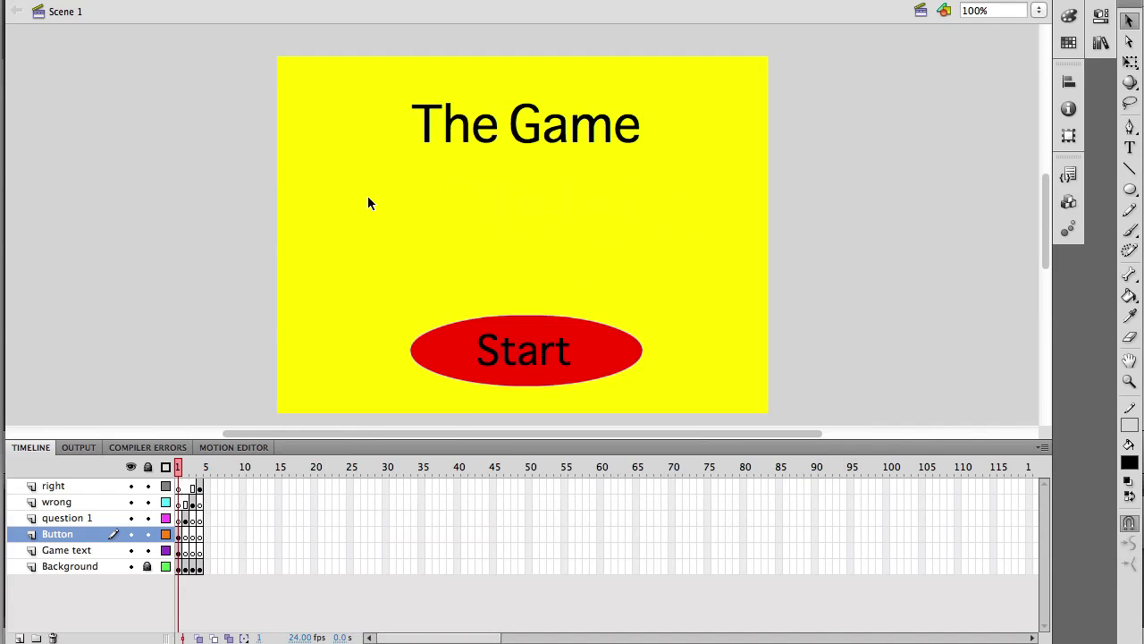
Step: Insert the Timeline Navigation 'Stop at this Frame' snippet, adding stop(); to frame 1 on an Actions layer
{"action": "left_click", "coordinate": [1068, 175]}
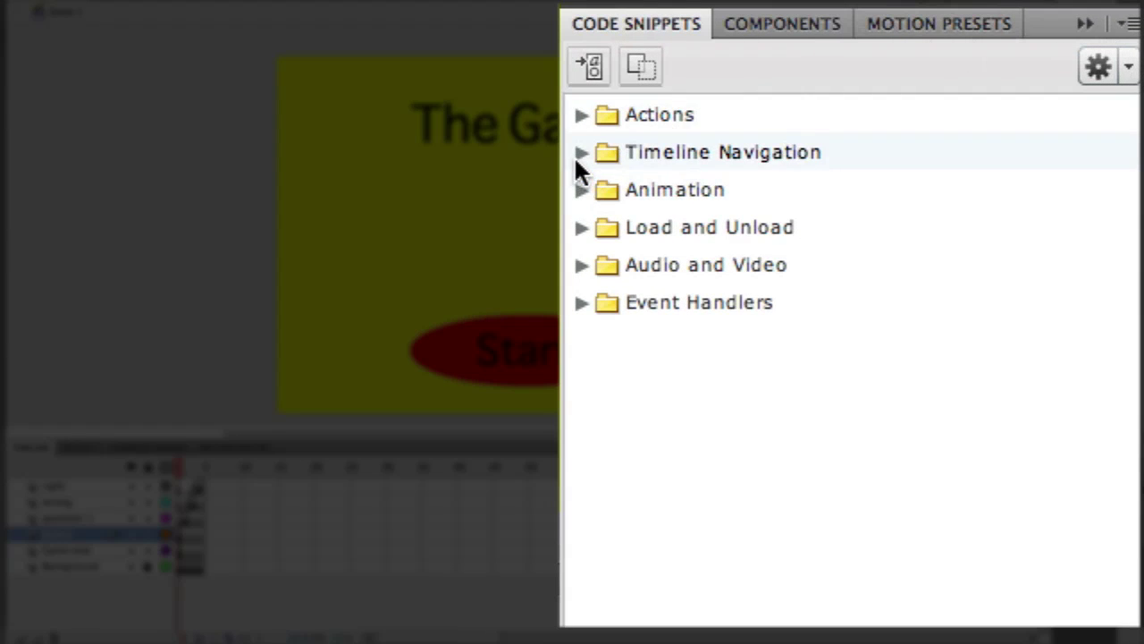
{"action": "left_click", "coordinate": [581, 154]}
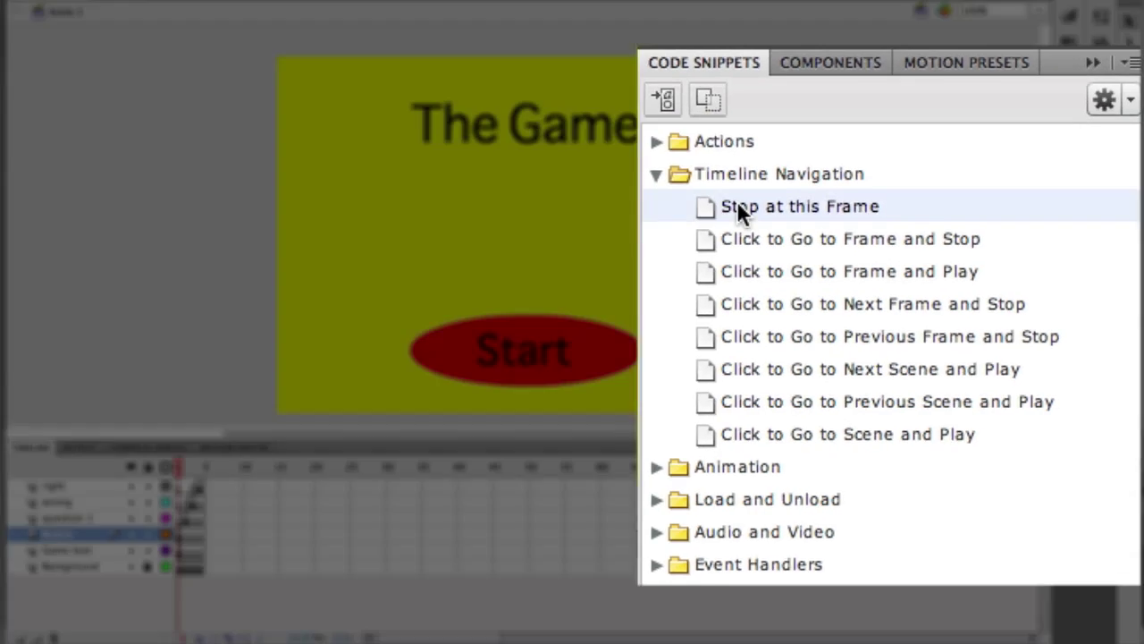
{"action": "double_click", "coordinate": [676, 189]}
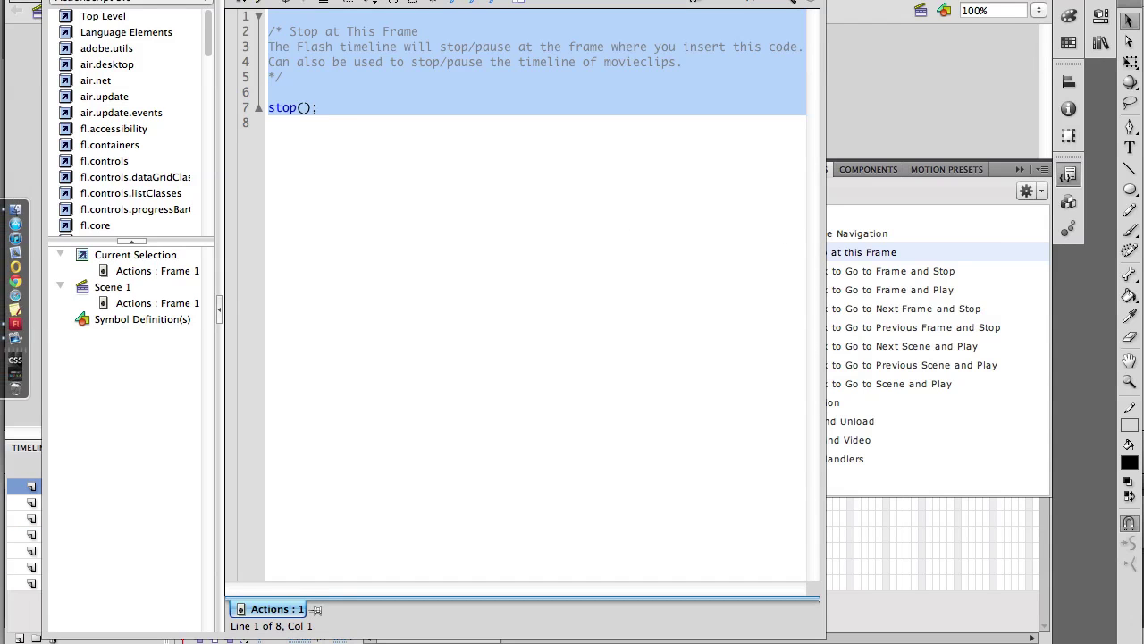
{"action": "key", "text": "F9"}
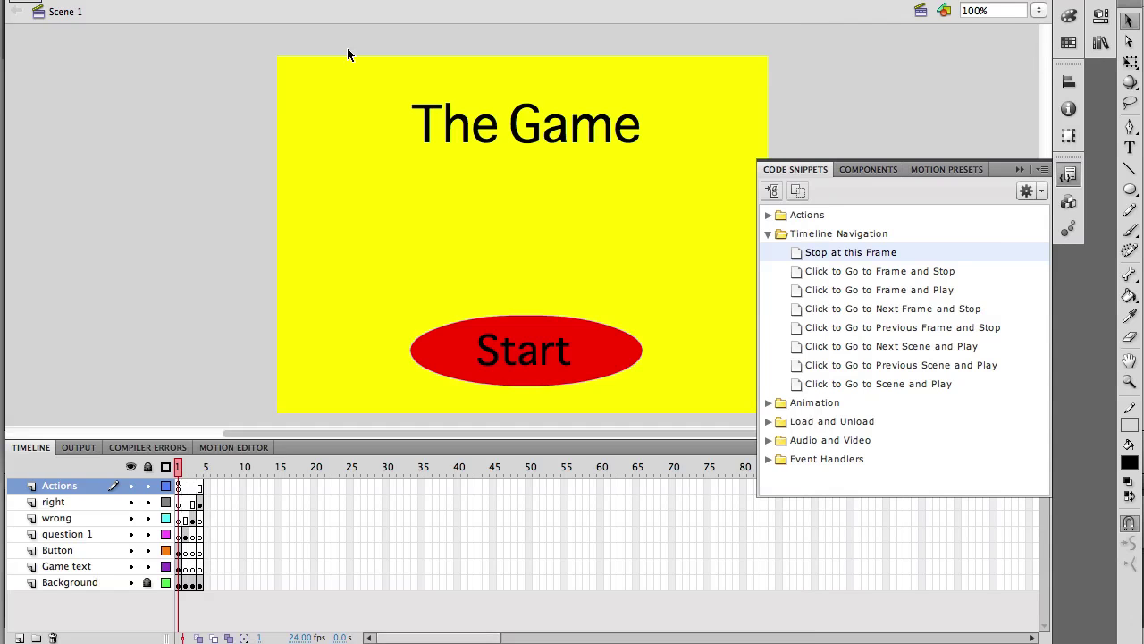
Step: Name the Start button button_1 and give it a Click to Go to Frame and Stop snippet calling gotoAndStop(2)
{"action": "left_click", "coordinate": [516, 333]}
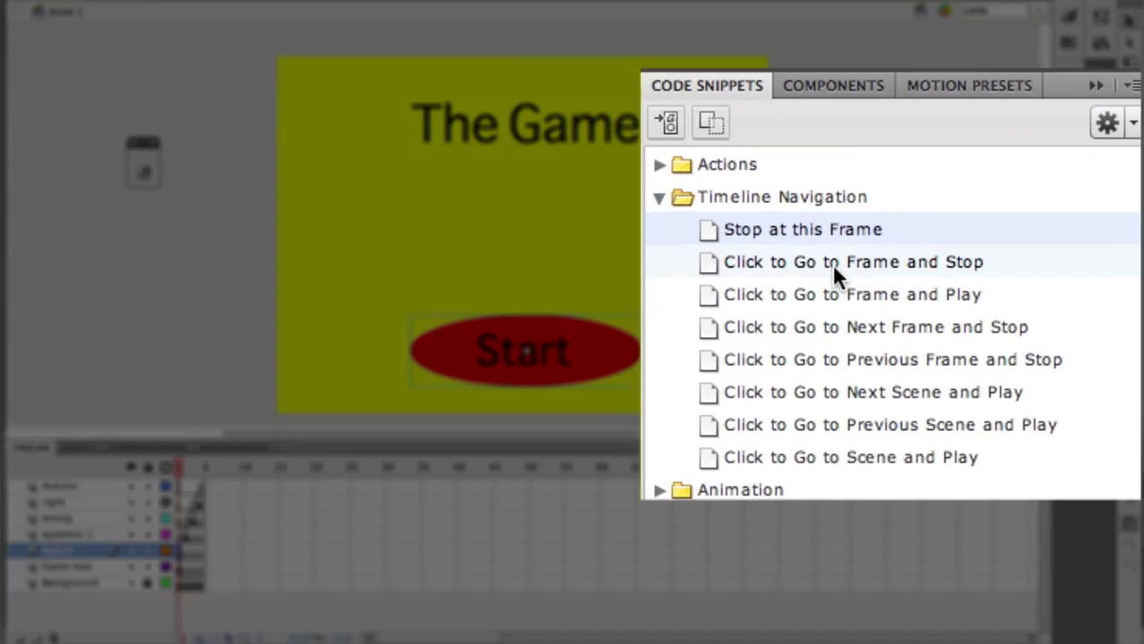
{"action": "mouse_move", "coordinate": [869, 269]}
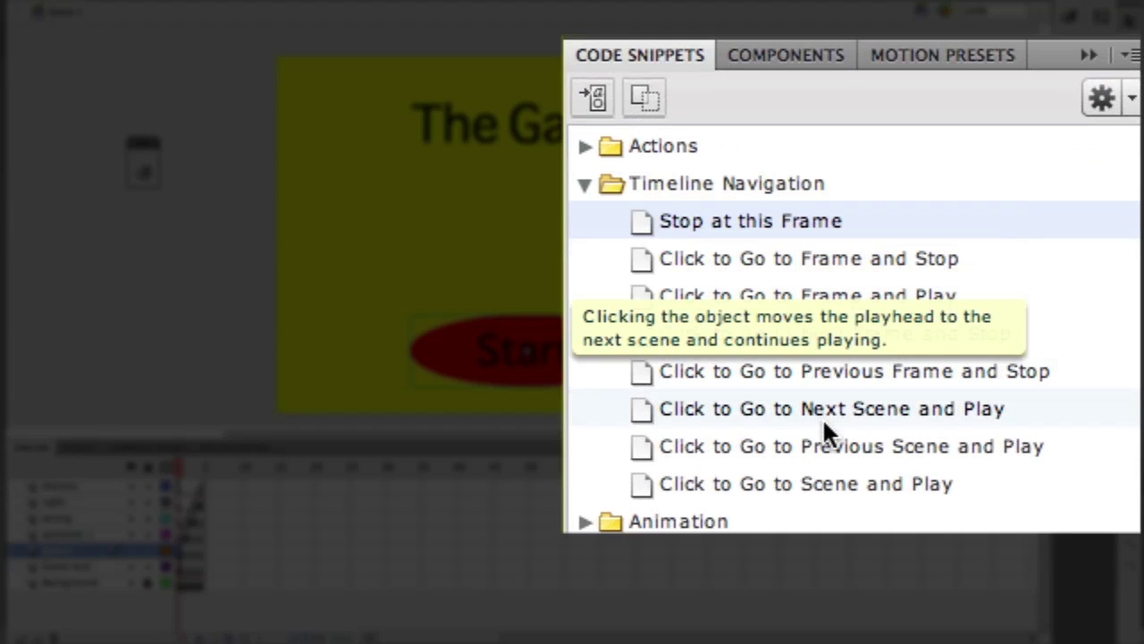
{"action": "mouse_move", "coordinate": [824, 266]}
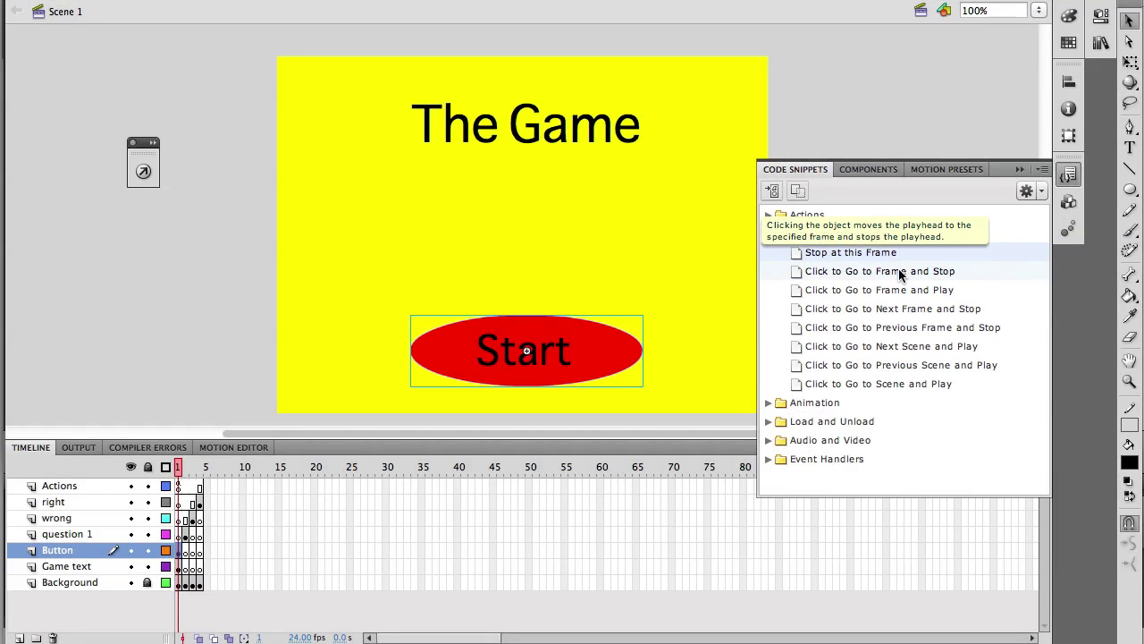
{"action": "double_click", "coordinate": [900, 271]}
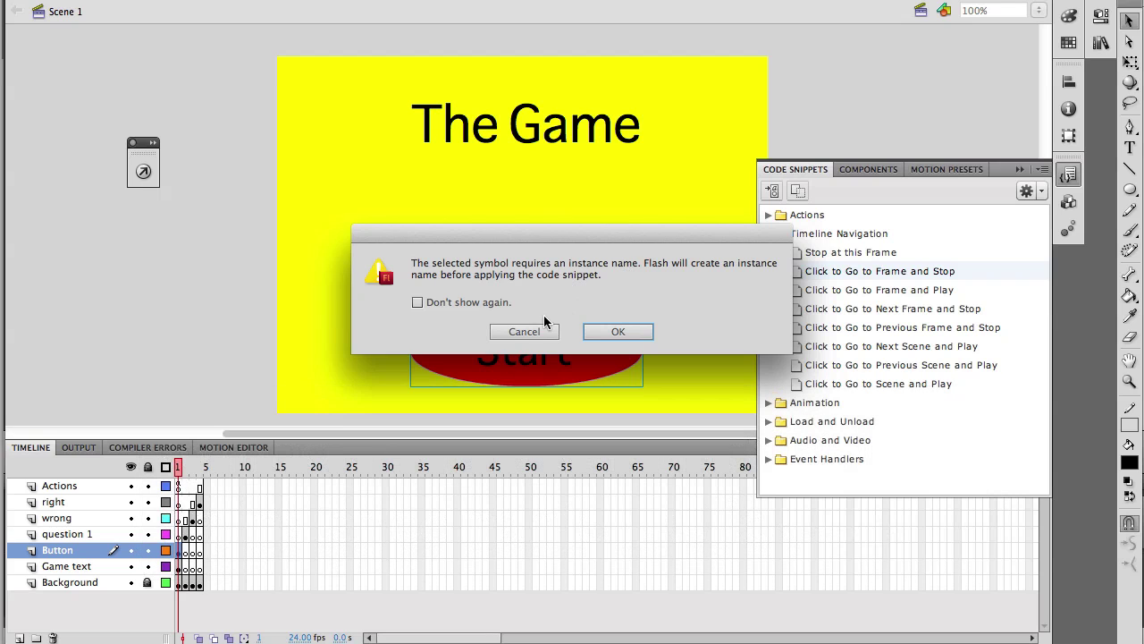
{"action": "left_click", "coordinate": [605, 331]}
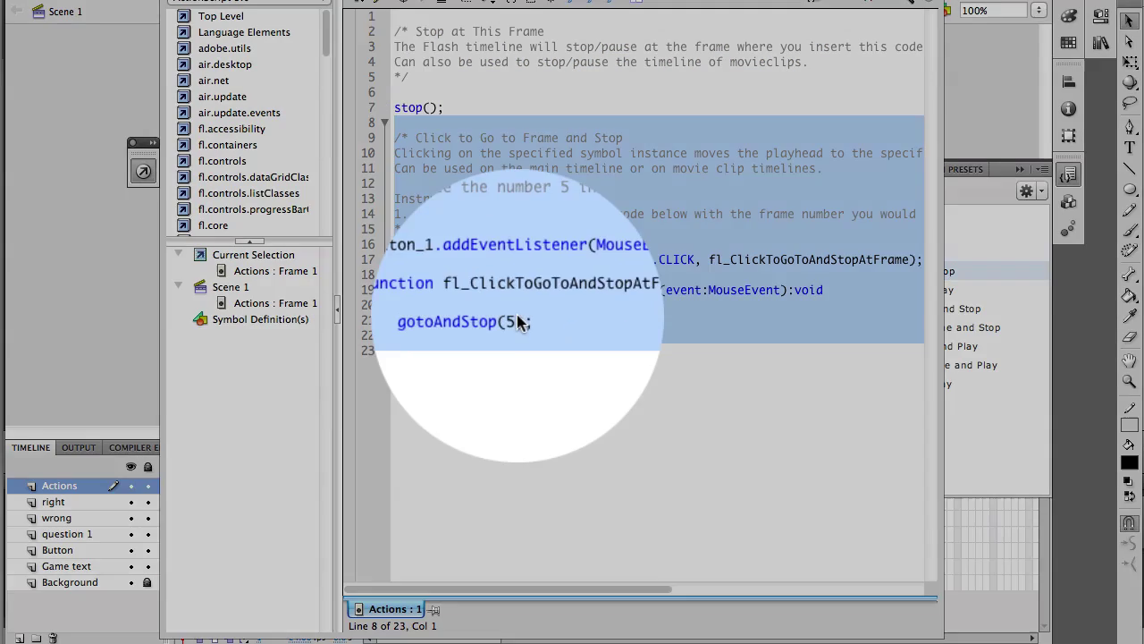
{"action": "left_click", "coordinate": [521, 320]}
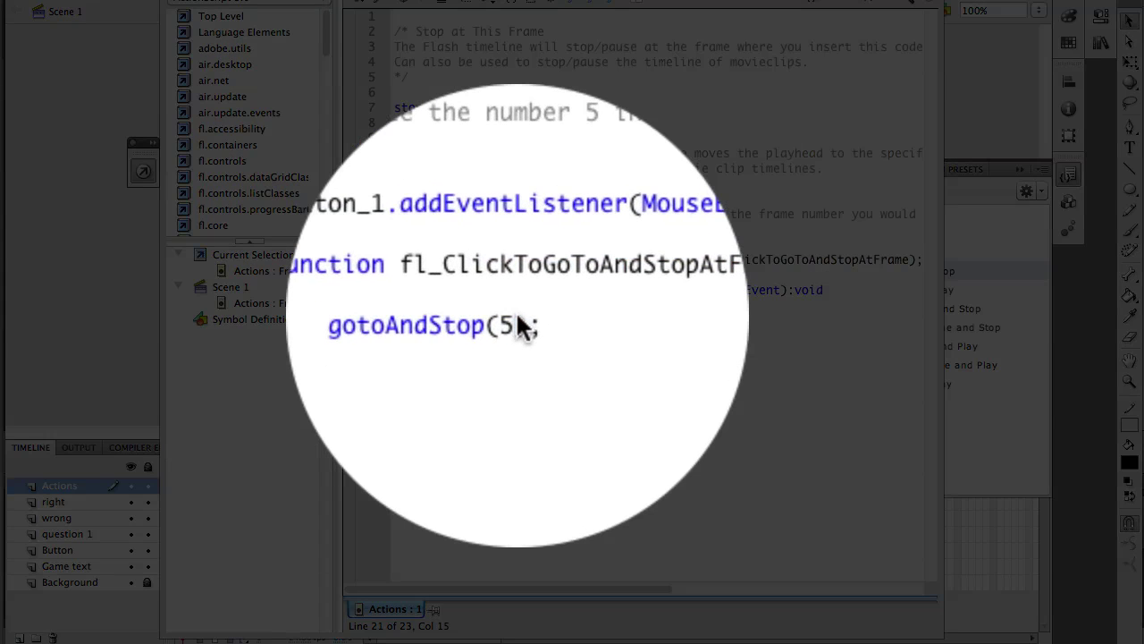
{"action": "key", "text": "BackSpace"}
{"action": "type", "text": "2"}
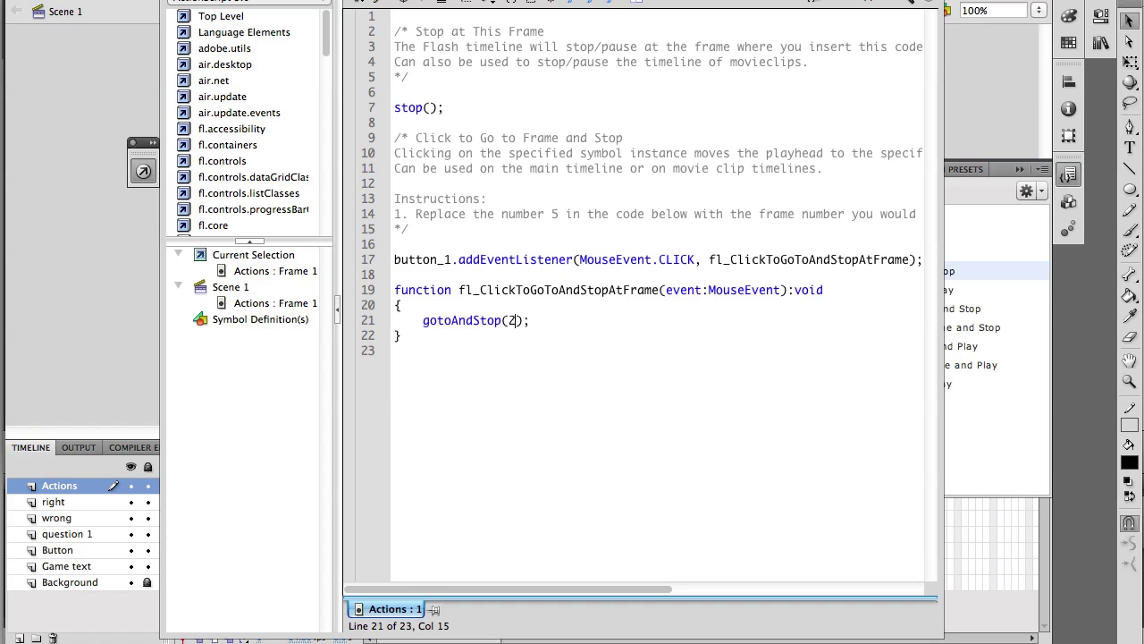
{"action": "key", "text": "F9"}
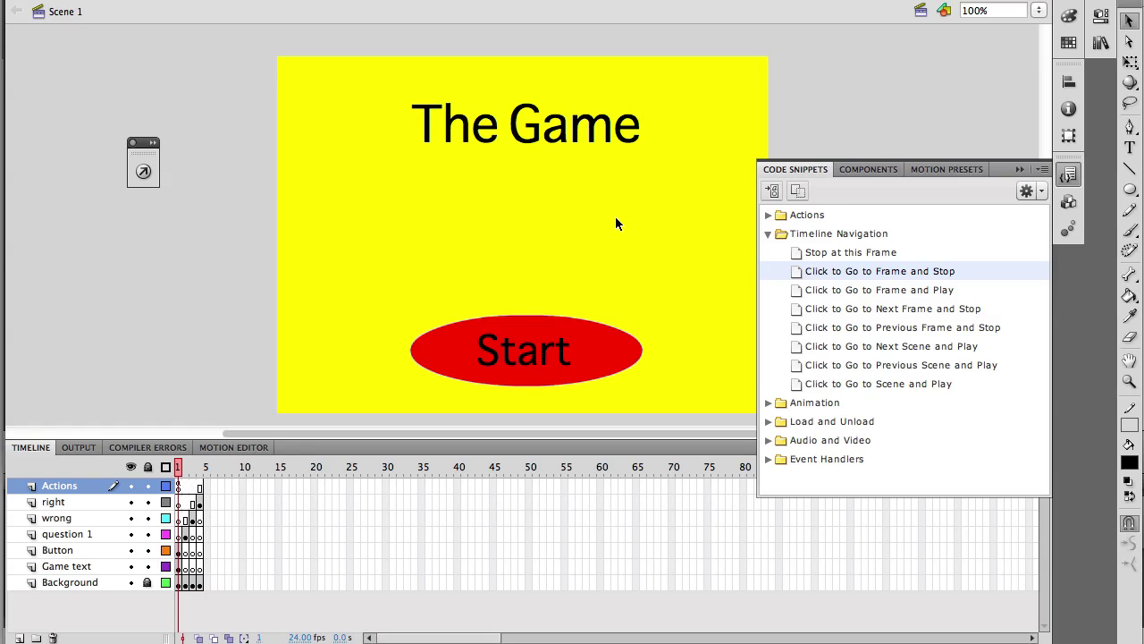
Step: Test the movie, confirm Start reaches the 3 + 3 = ? question, then show frame 2 on stage
{"action": "left_click", "coordinate": [1019, 169]}
{"action": "key", "text": "ctrl+Return"}
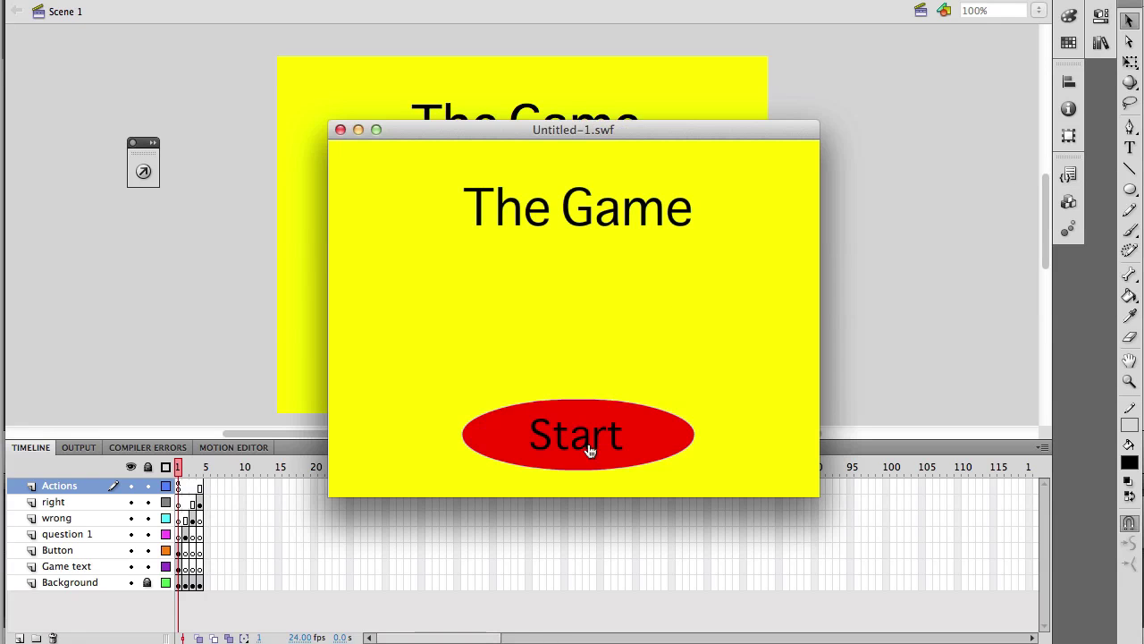
{"action": "left_click", "coordinate": [589, 447]}
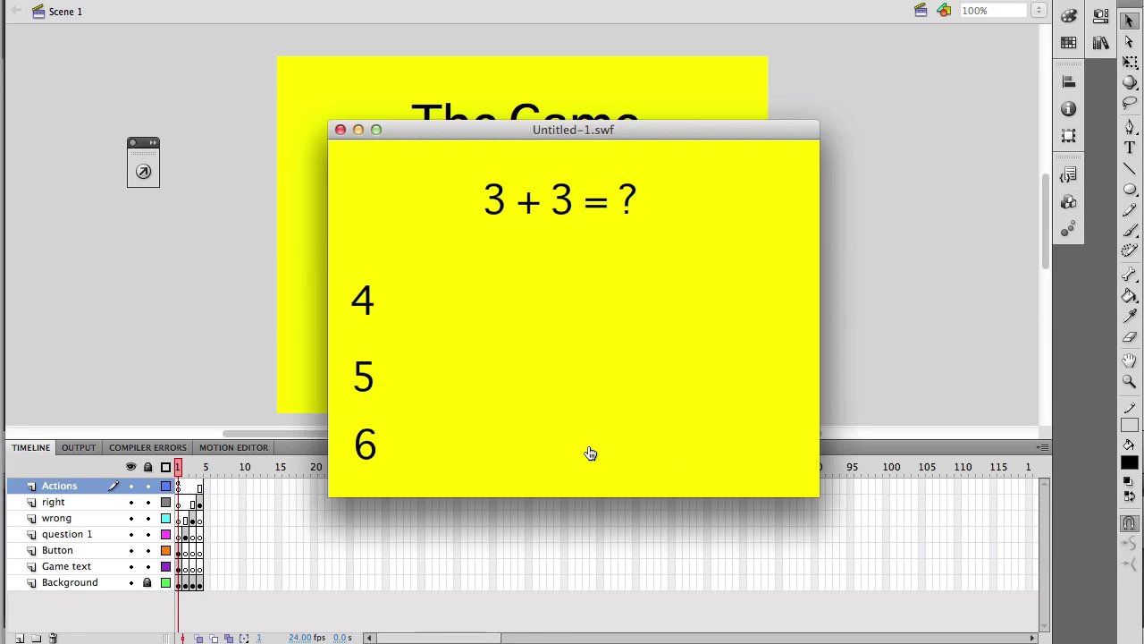
{"action": "left_click", "coordinate": [341, 130]}
{"action": "left_click", "coordinate": [185, 467]}
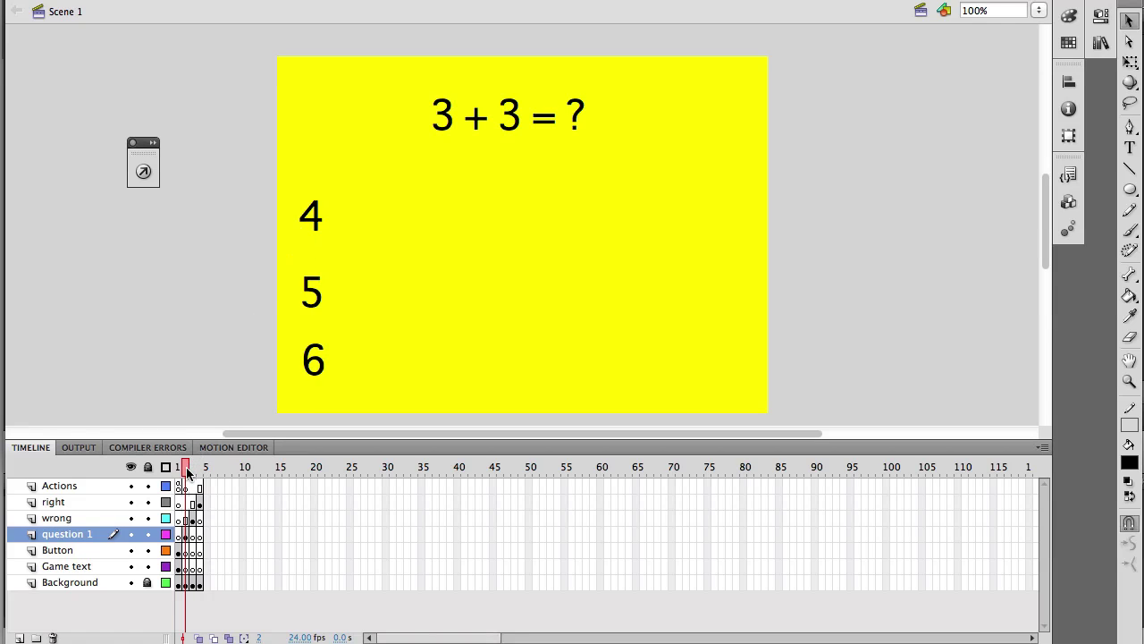
Step: Give answer 4 a Click to Go to Frame and Stop snippet calling gotoAndStop(3)
{"action": "mouse_move", "coordinate": [187, 472]}
{"action": "left_mouse_down"}
{"action": "mouse_move", "coordinate": [199, 473]}
{"action": "mouse_move", "coordinate": [186, 472]}
{"action": "left_mouse_up"}
{"action": "left_click", "coordinate": [311, 218]}
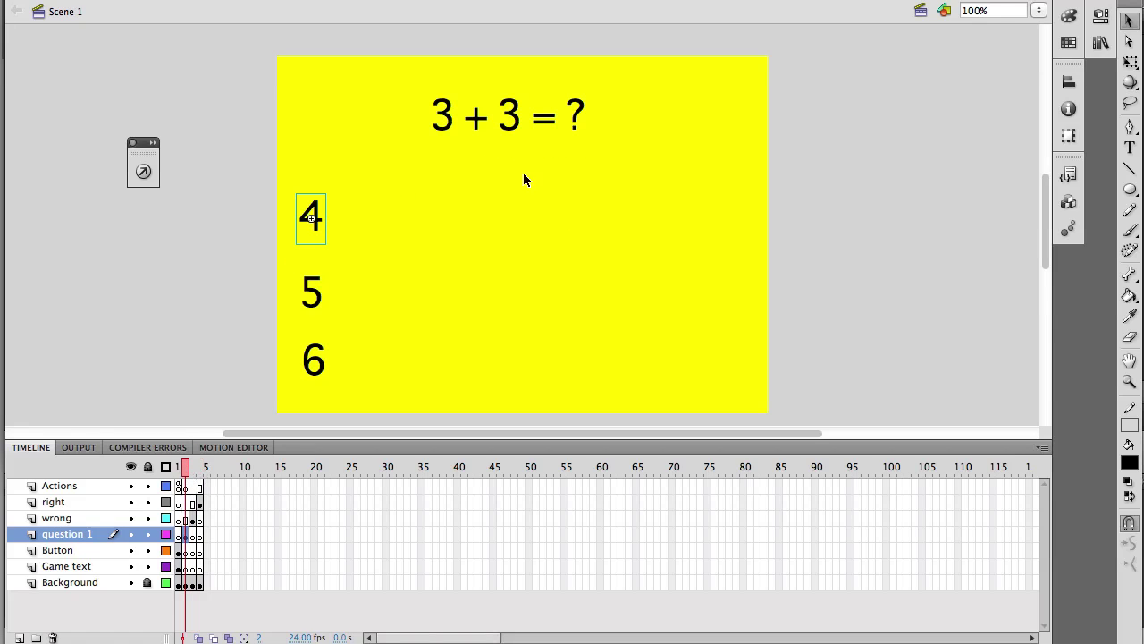
{"action": "left_click", "coordinate": [1060, 177]}
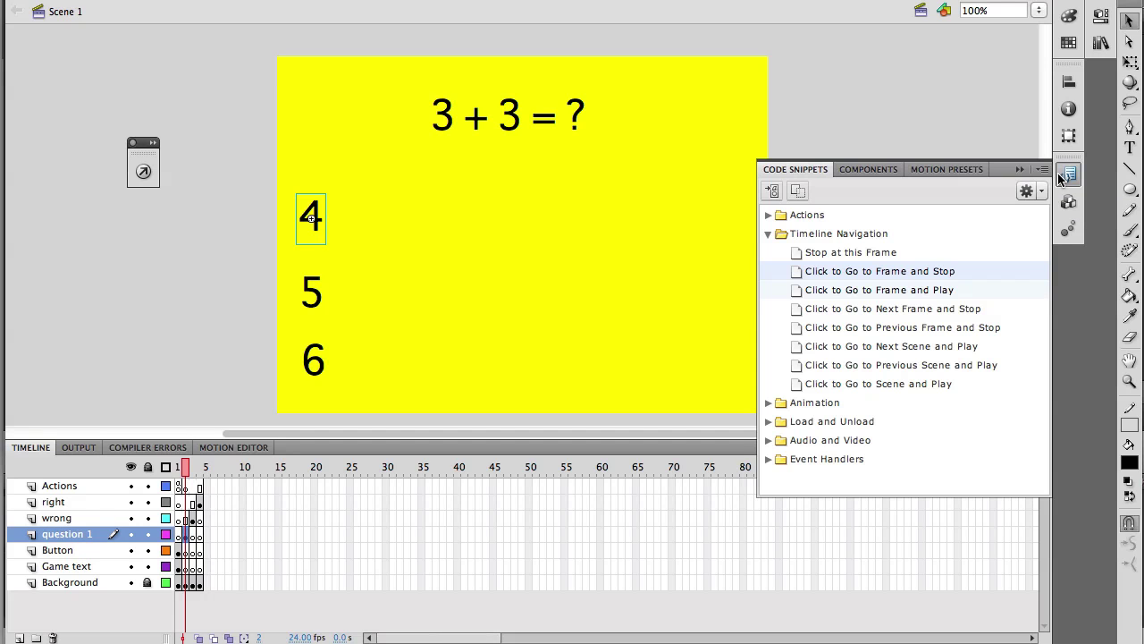
{"action": "double_click", "coordinate": [901, 272]}
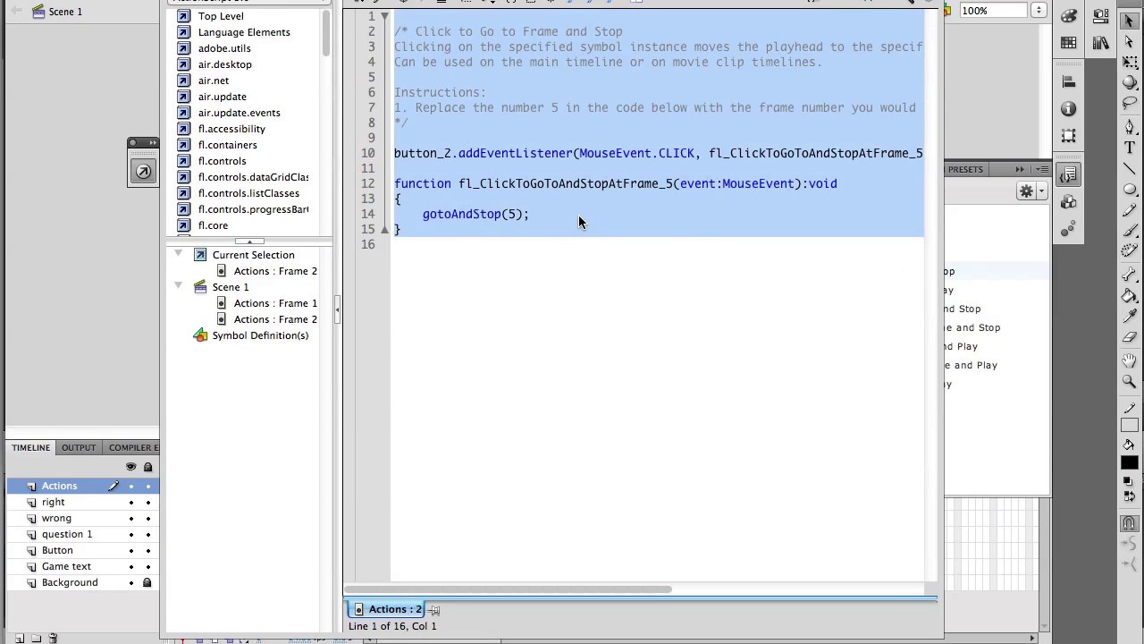
{"action": "left_click", "coordinate": [518, 215]}
{"action": "key", "text": "BackSpace"}
{"action": "type", "text": "3"}
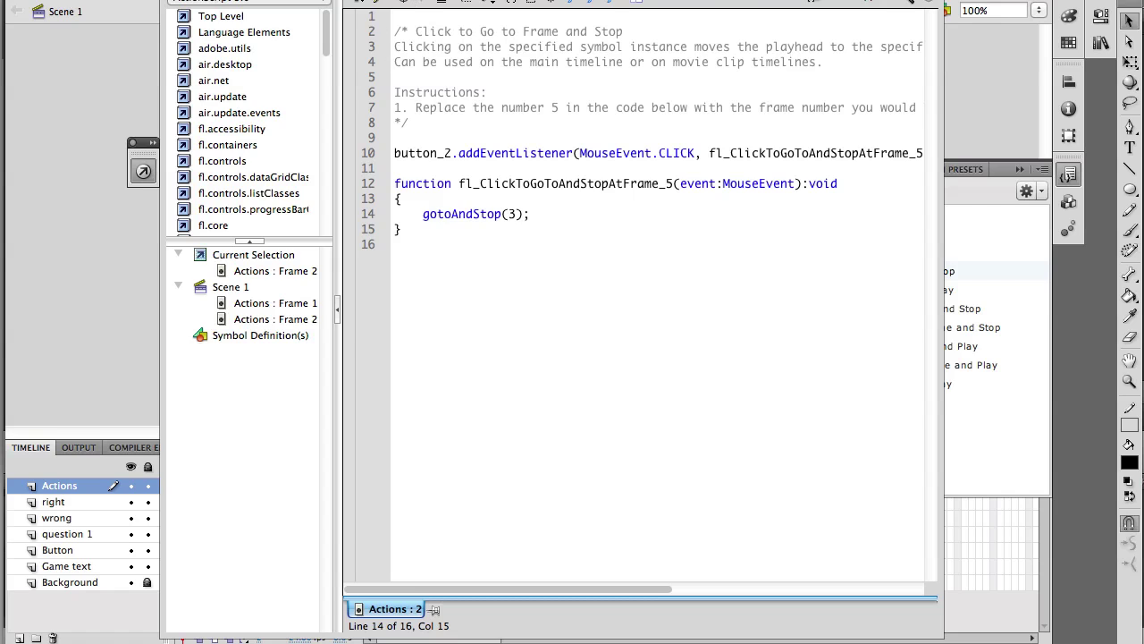
{"action": "key", "text": "F9"}
Step: Give answer 5 the same snippet, changing its target to gotoAndStop(3)
{"action": "left_click", "coordinate": [314, 293]}
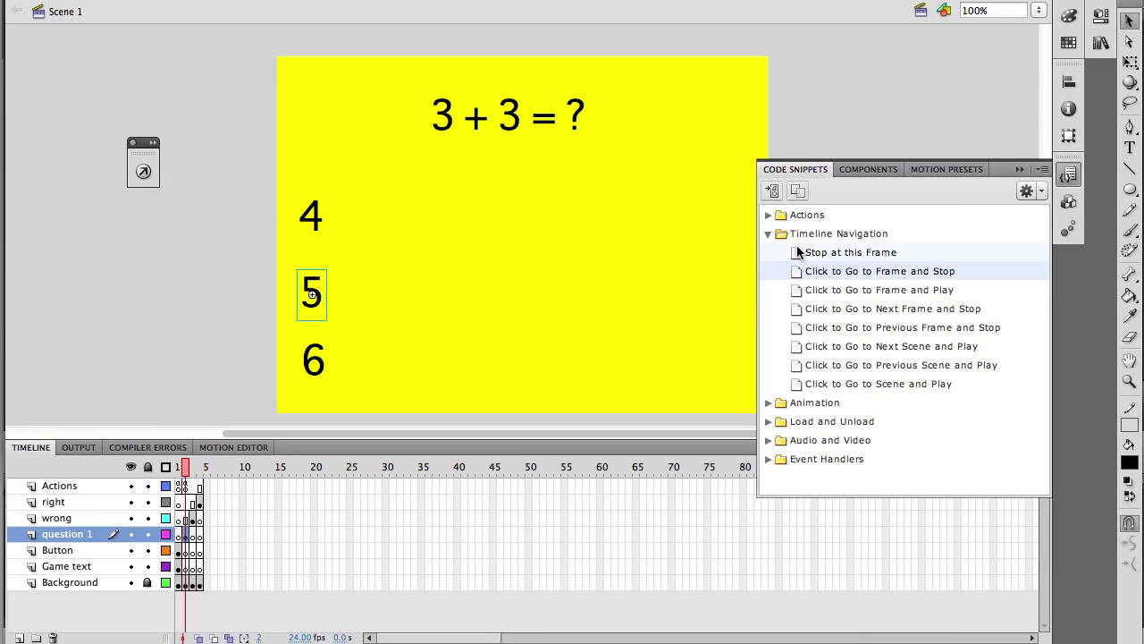
{"action": "double_click", "coordinate": [817, 271]}
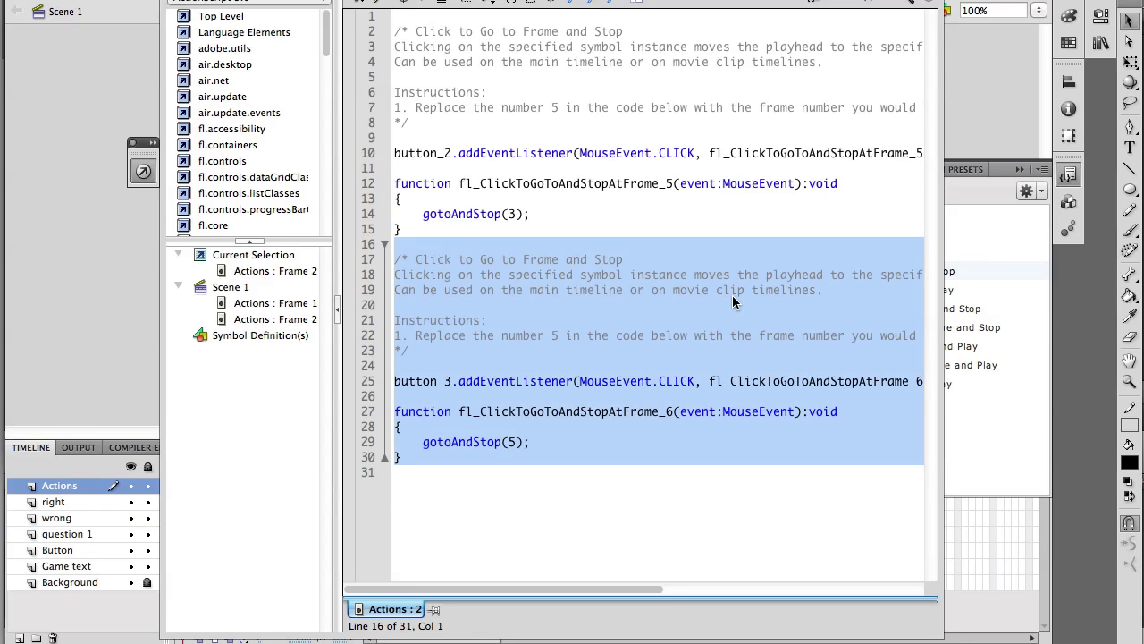
{"action": "left_click", "coordinate": [515, 443]}
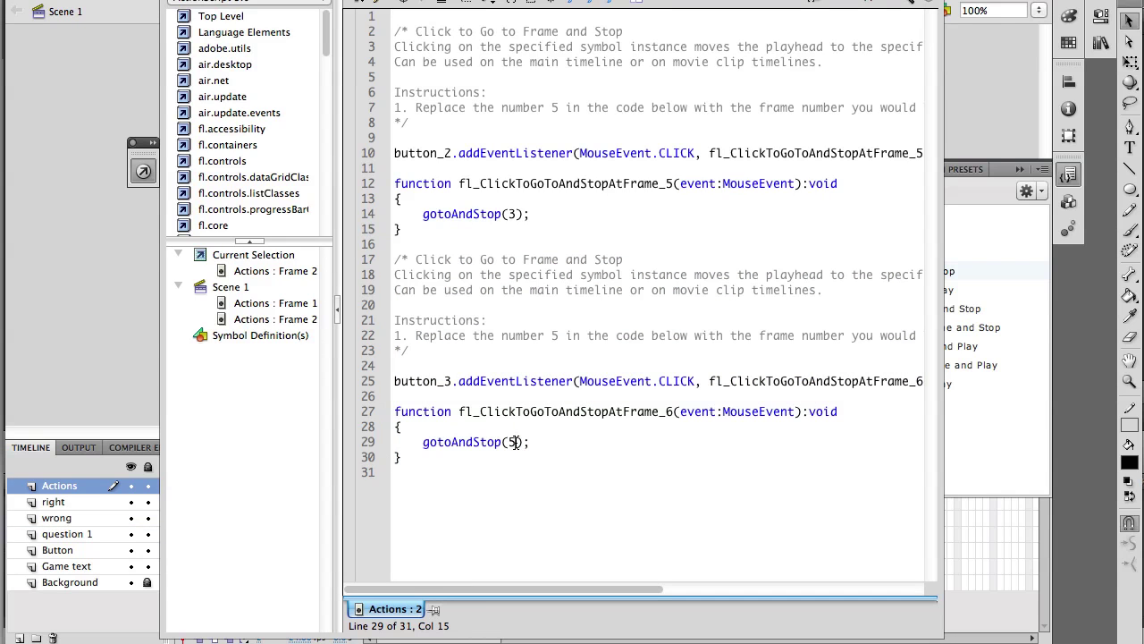
{"action": "key", "text": "BackSpace"}
{"action": "type", "text": "3"}
{"action": "key", "text": "F9"}
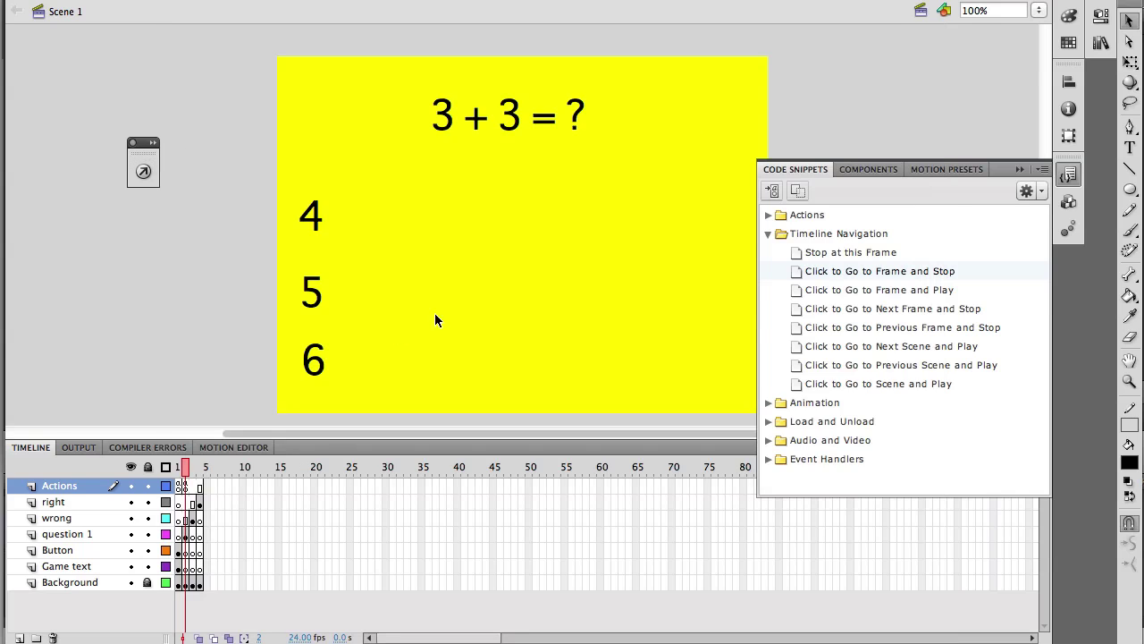
Step: Make answer 6 (button_4) call gotoAndStop(4) on click, then test-run Untitled-1.swf
{"action": "left_click", "coordinate": [317, 363]}
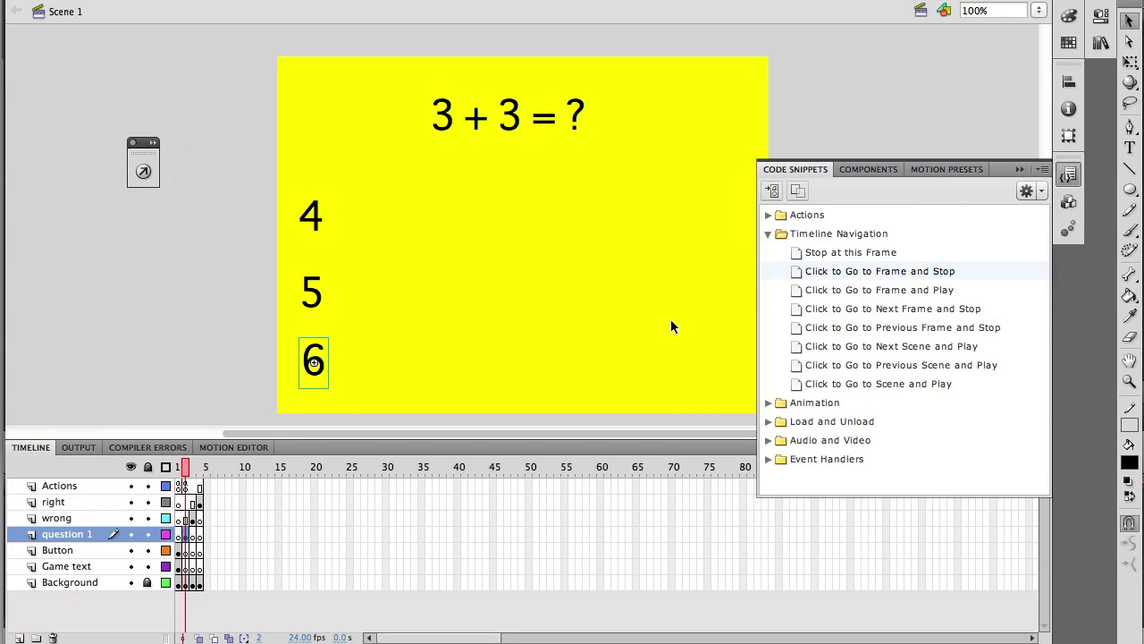
{"action": "key", "text": "F9"}
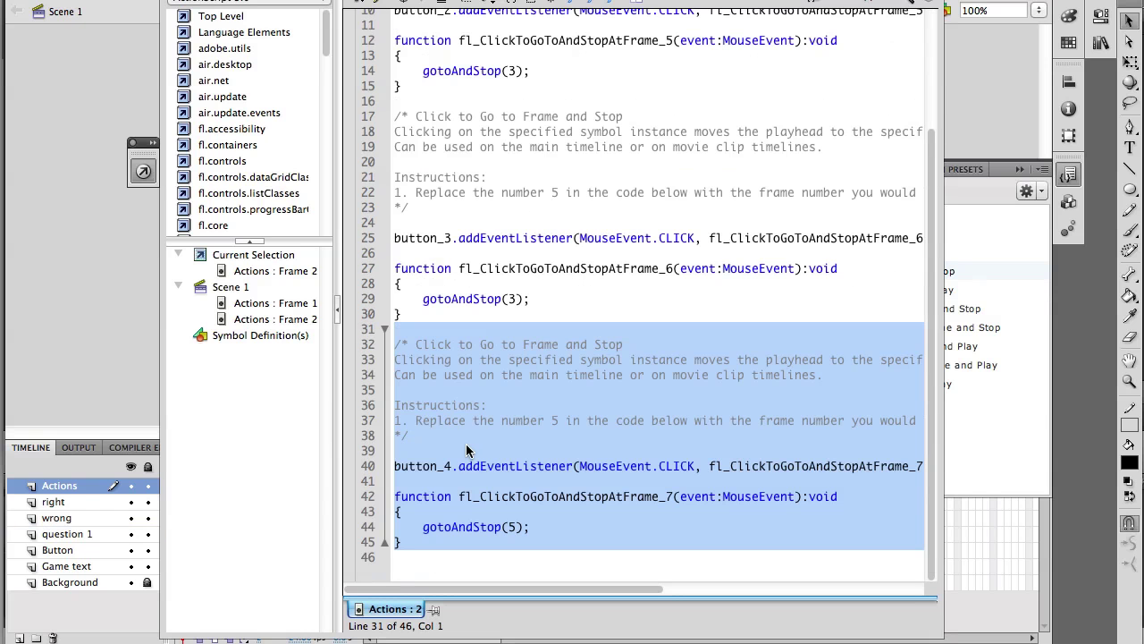
{"action": "left_click", "coordinate": [516, 529]}
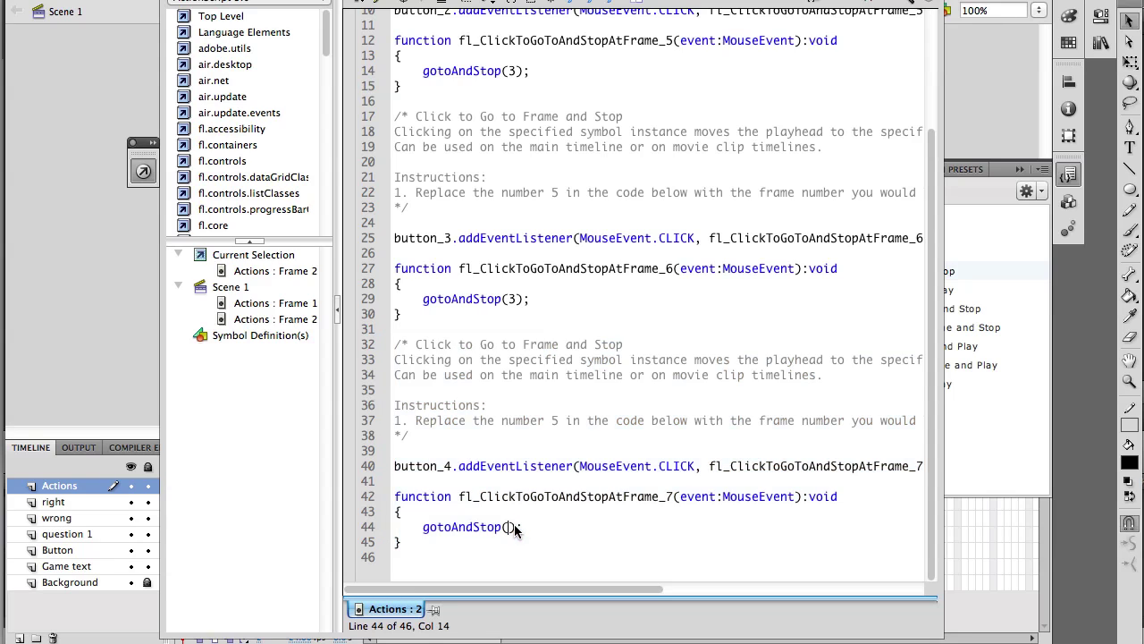
{"action": "type", "text": "4"}
{"action": "key", "text": "F9"}
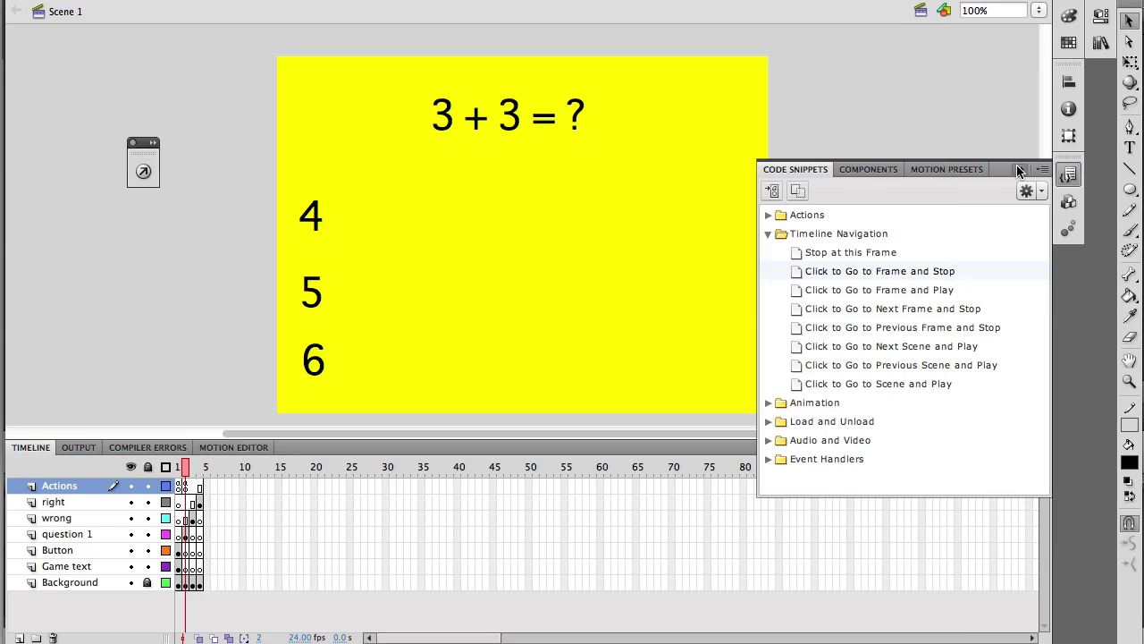
{"action": "left_click", "coordinate": [1019, 170]}
{"action": "key", "text": "super+Return"}
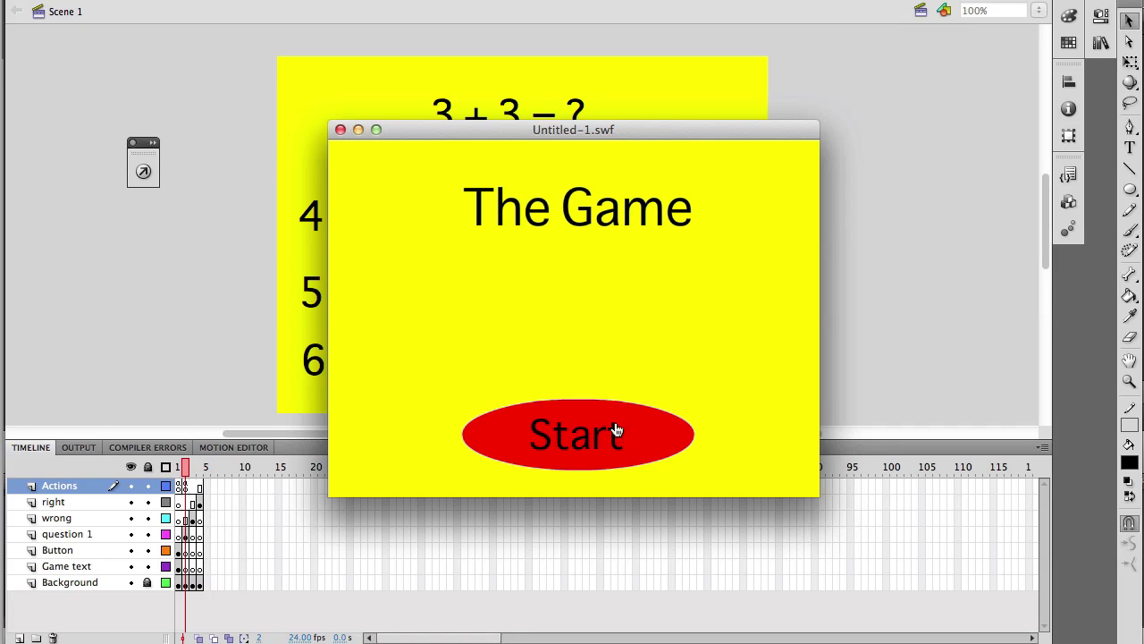
{"action": "left_click", "coordinate": [606, 439]}
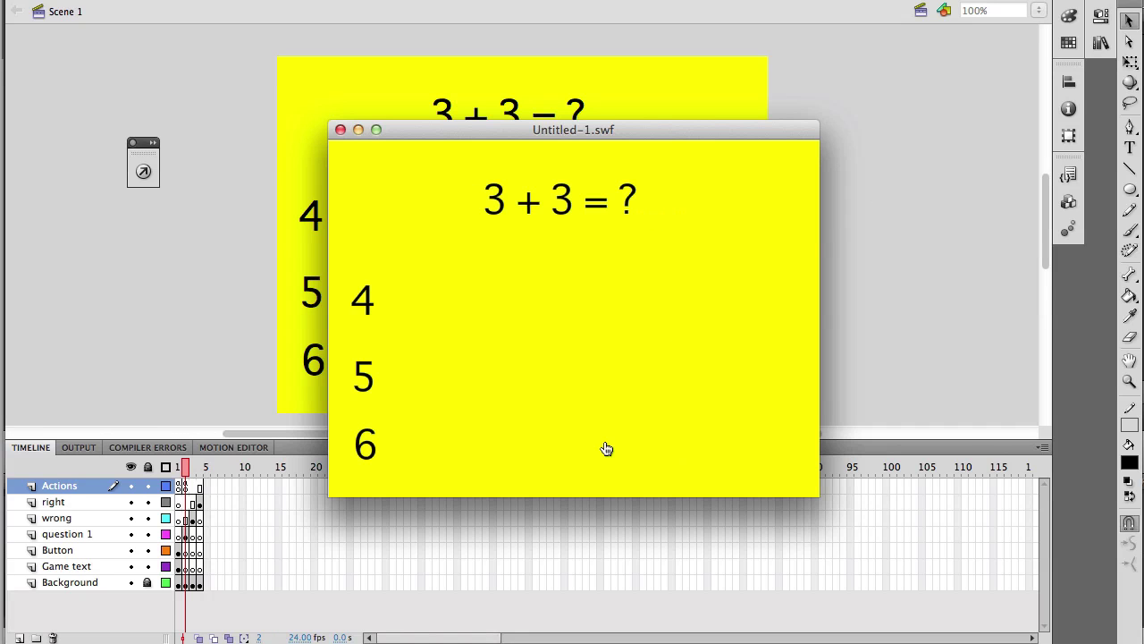
{"action": "left_click", "coordinate": [363, 304]}
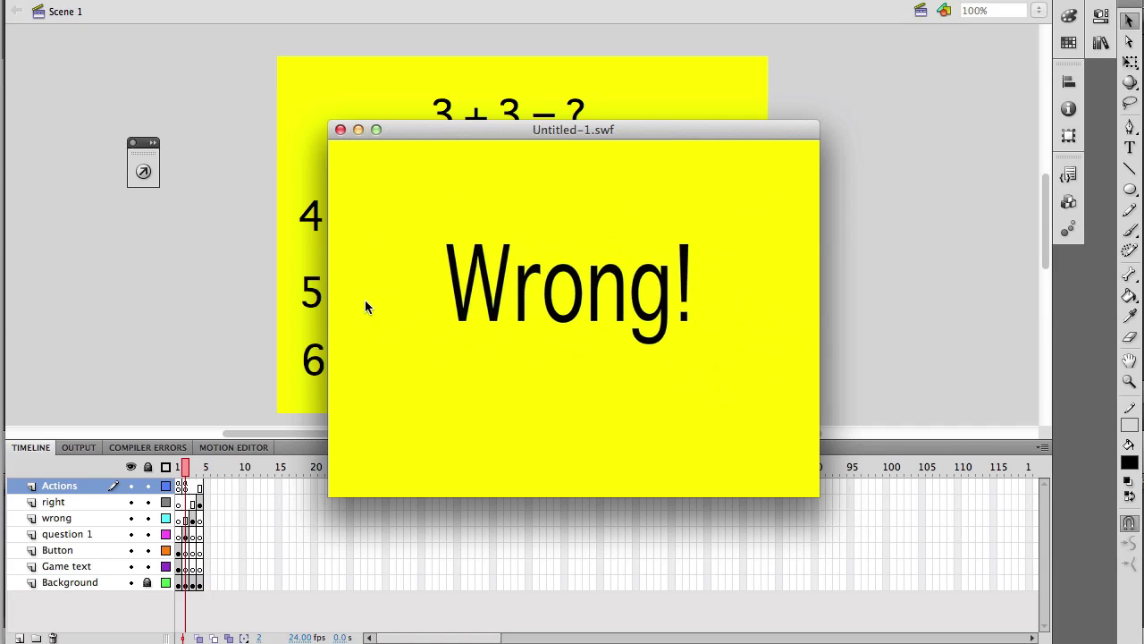
{"action": "left_click", "coordinate": [339, 130]}
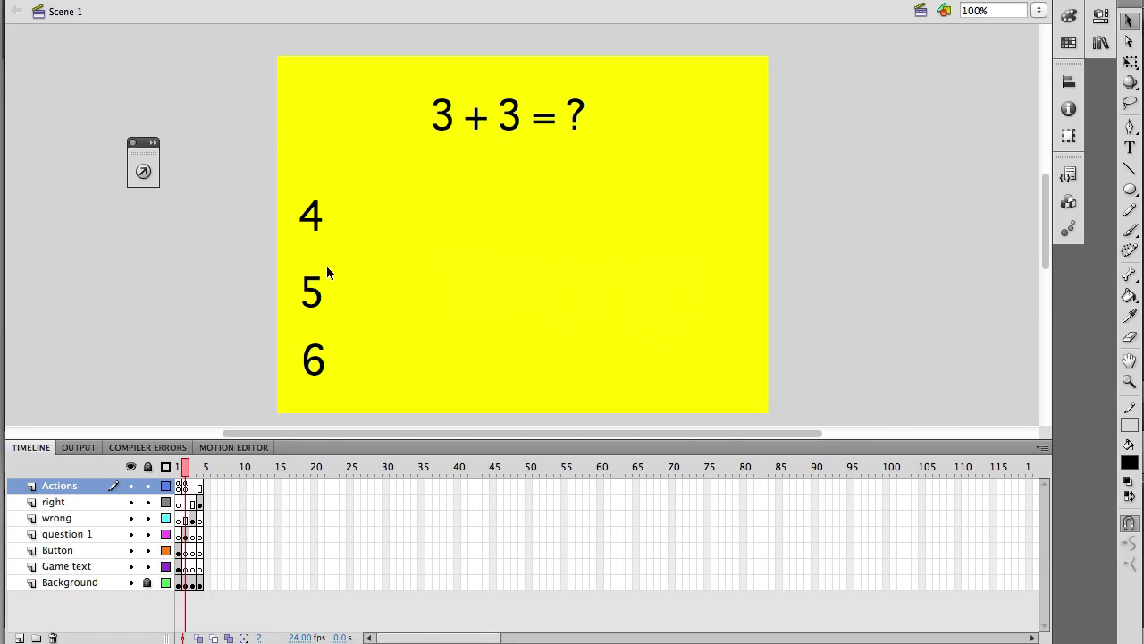
{"action": "key", "text": "super+Return"}
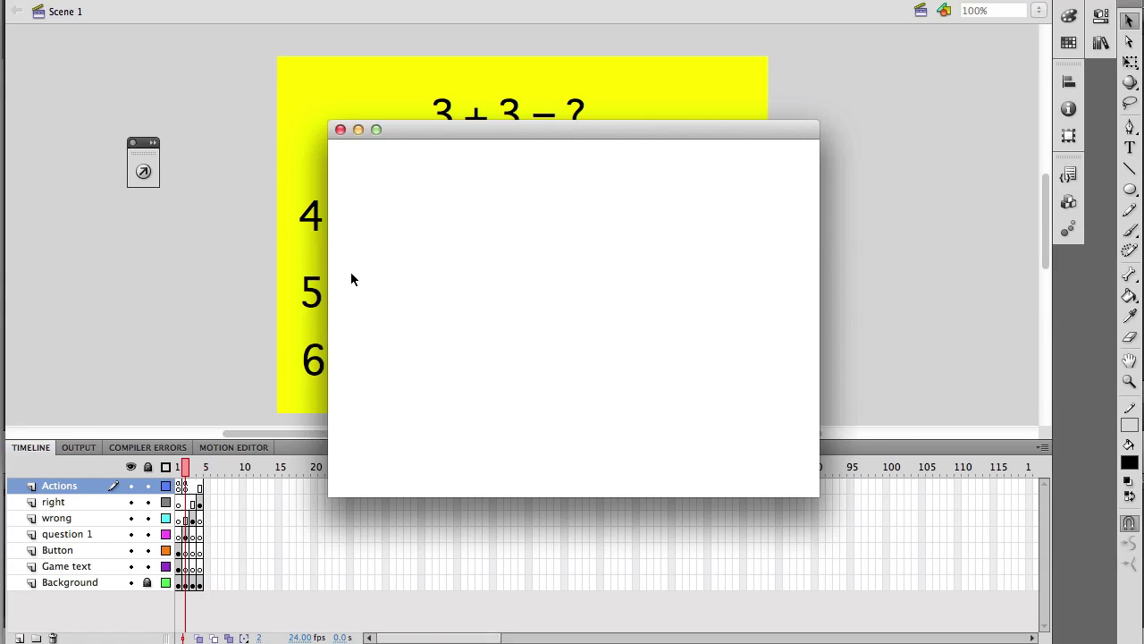
{"action": "left_click", "coordinate": [524, 430]}
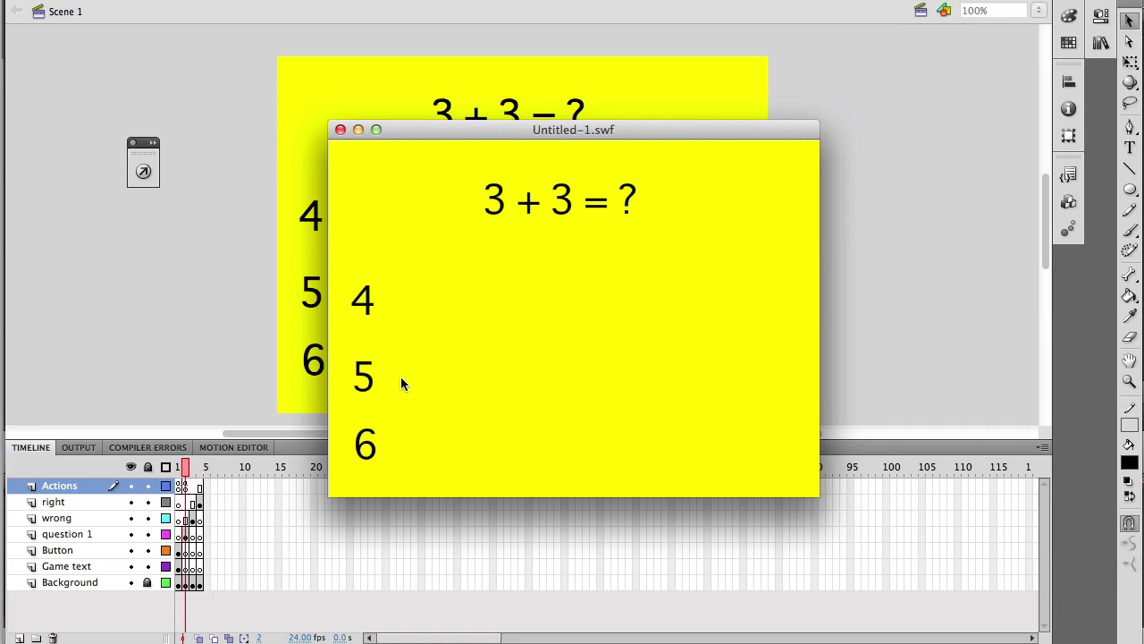
{"action": "left_click", "coordinate": [371, 379]}
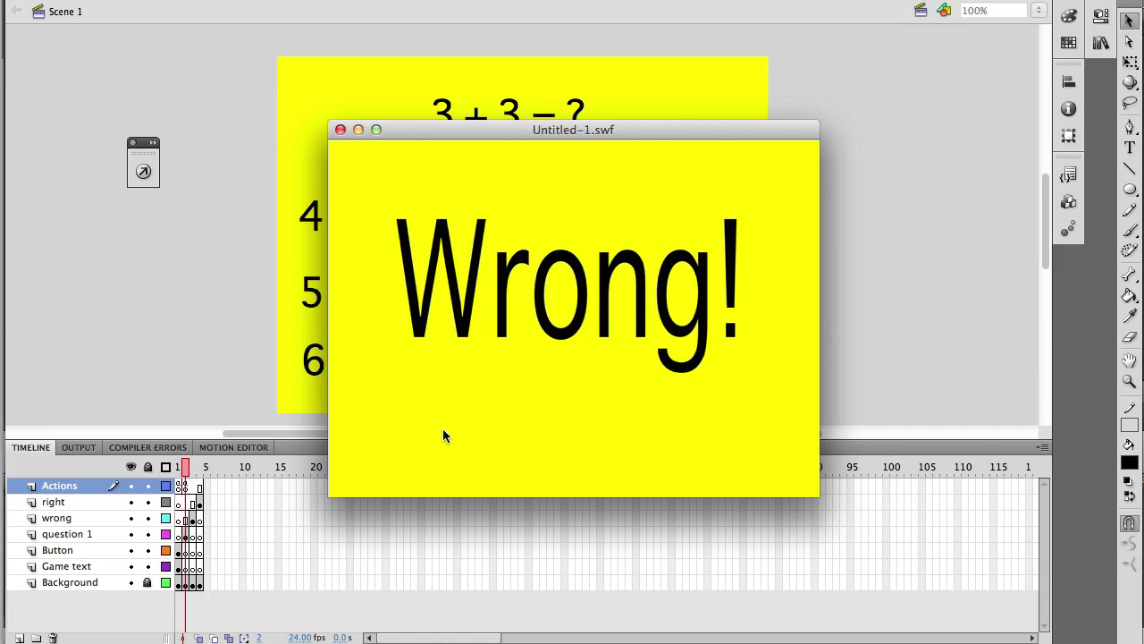
{"action": "left_click", "coordinate": [340, 130]}
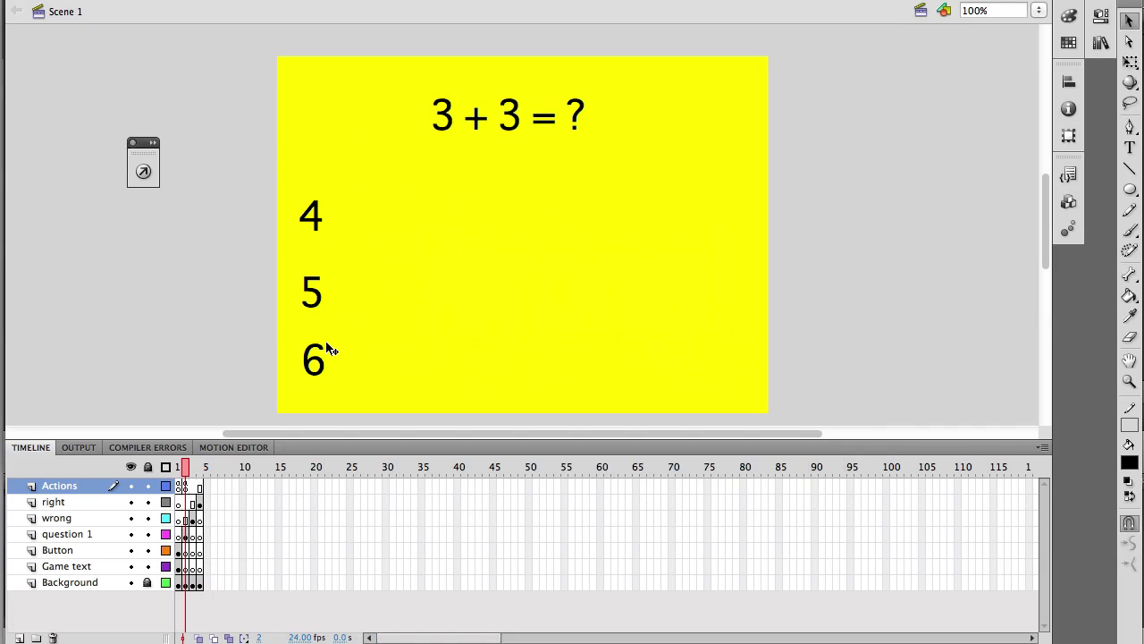
{"action": "key", "text": "super+Return"}
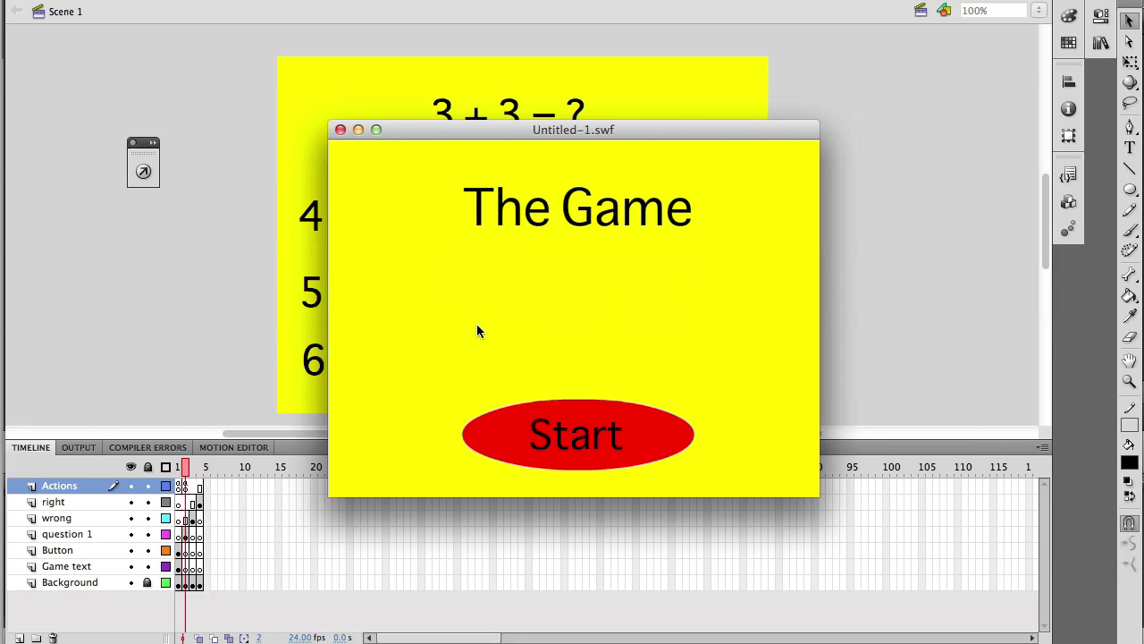
{"action": "left_click", "coordinate": [545, 416]}
{"action": "left_click", "coordinate": [380, 432]}
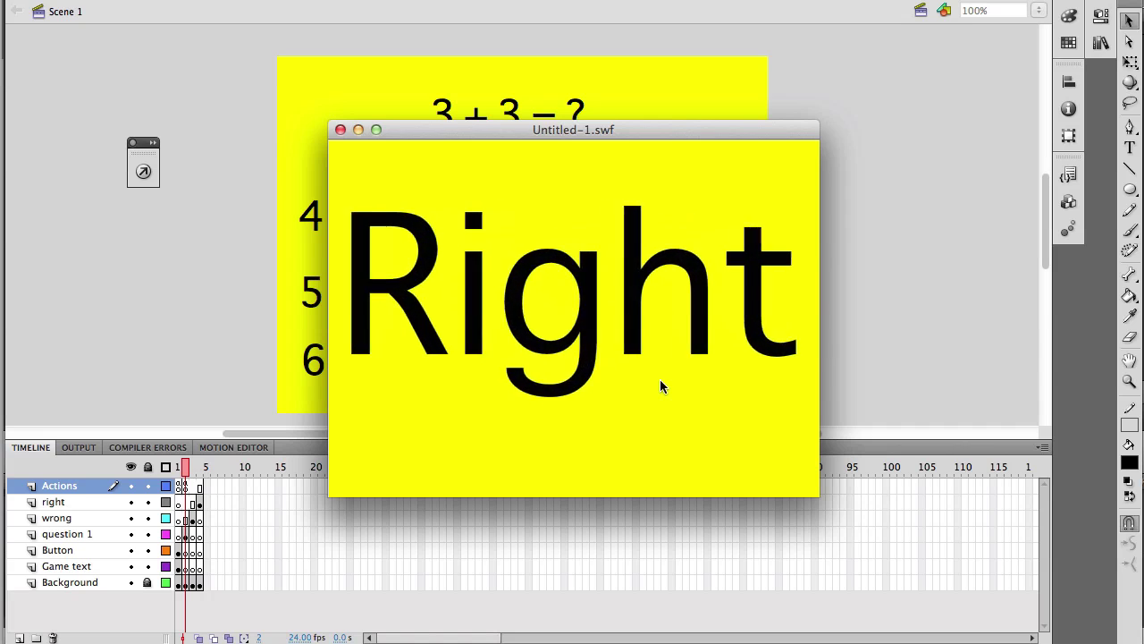
{"action": "key", "text": "super+w"}
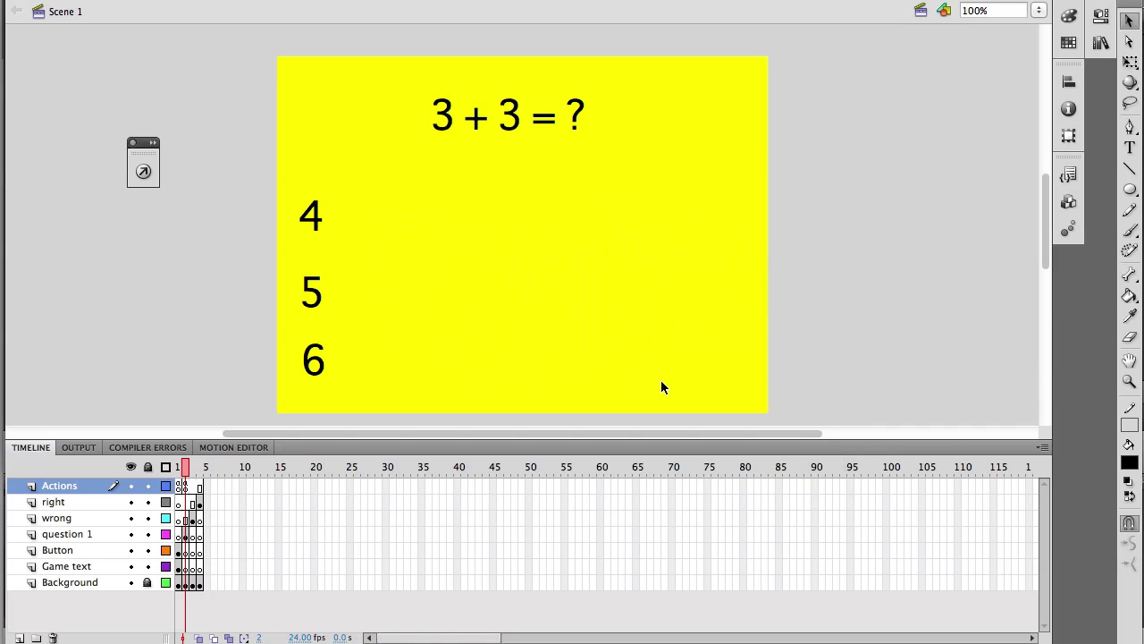